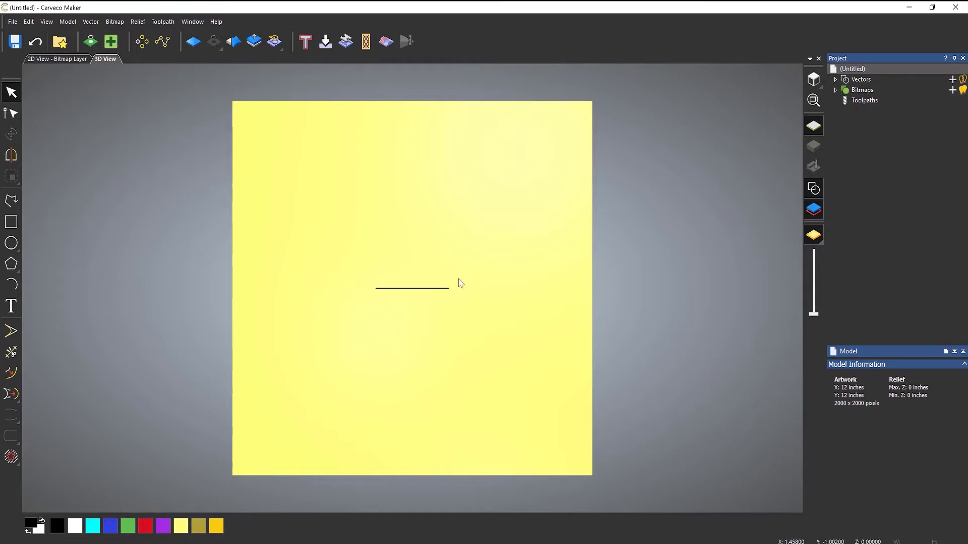
# - Select the 2.44-inch straight line near the model centre as the flute path
pyautogui.click(425, 289)
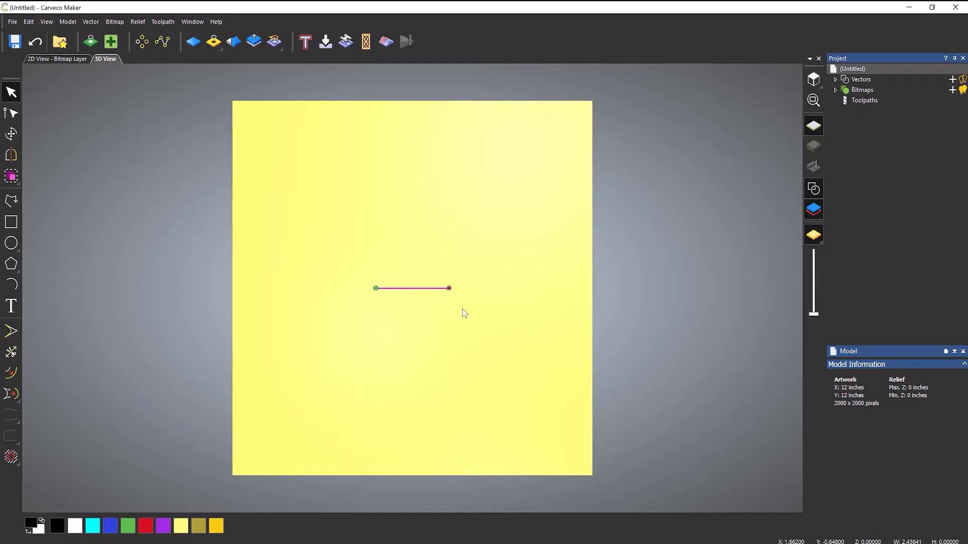
# - Tilt the view to see the line at an angle, then bring up the Toolpaths panel
pyautogui.scroll(5, 439, 287)
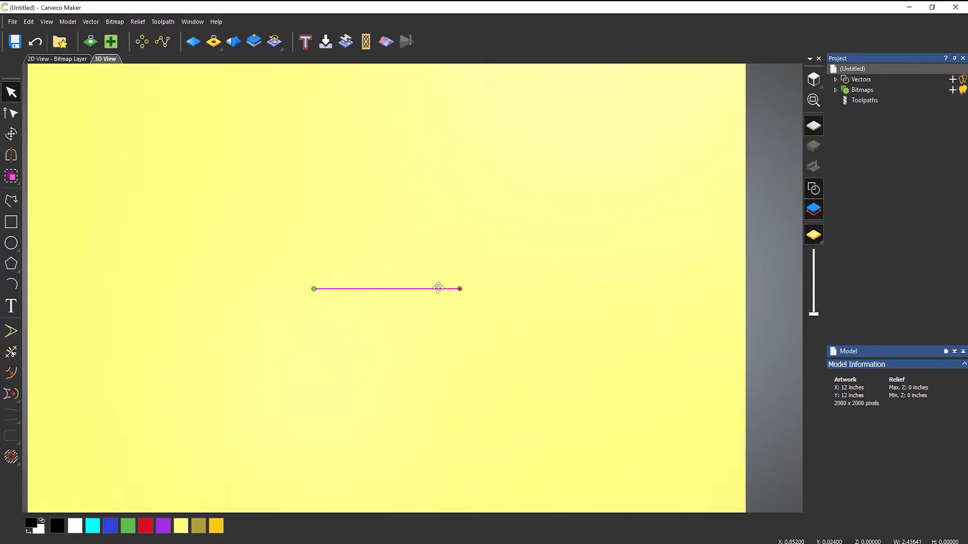
pyautogui.moveTo(431, 389)
pyautogui.mouseDown()
pyautogui.moveTo(504, 271)
pyautogui.moveTo(459, 141)
pyautogui.moveTo(413, 245)
pyautogui.moveTo(445, 409)
pyautogui.moveTo(427, 425)
pyautogui.mouseUp()
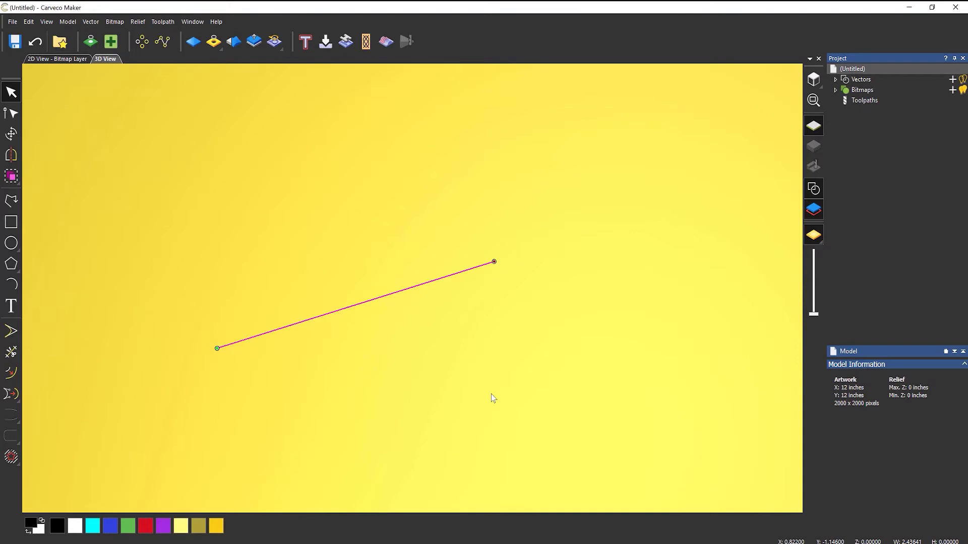
pyautogui.click(874, 100)
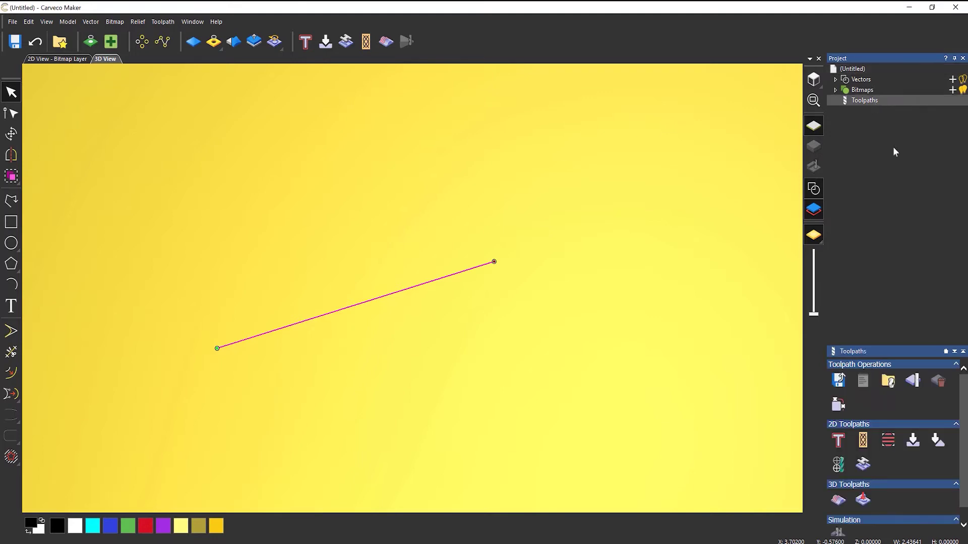
pyautogui.click(862, 441)
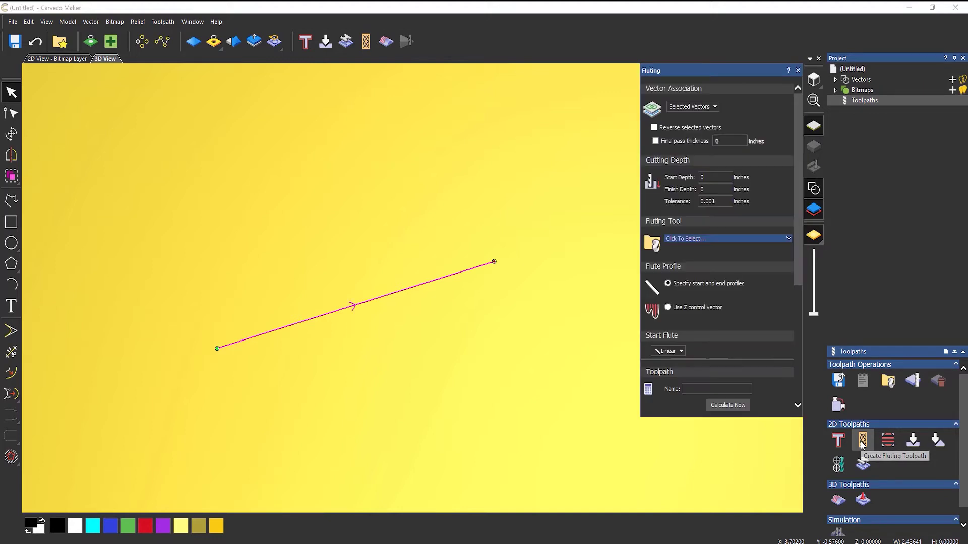
pyautogui.click(654, 128)
pyautogui.click(654, 129)
# - Choose Ball Nose 1/2 Inch from the Tool Database's 3D Finishing tools as the fluting cutter
pyautogui.click(682, 240)
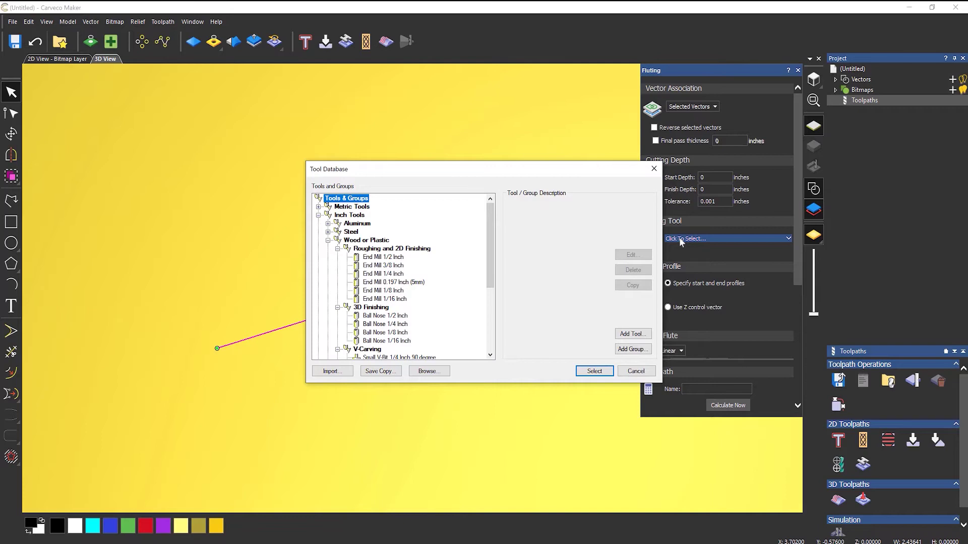
pyautogui.scroll(-1, 409, 275)
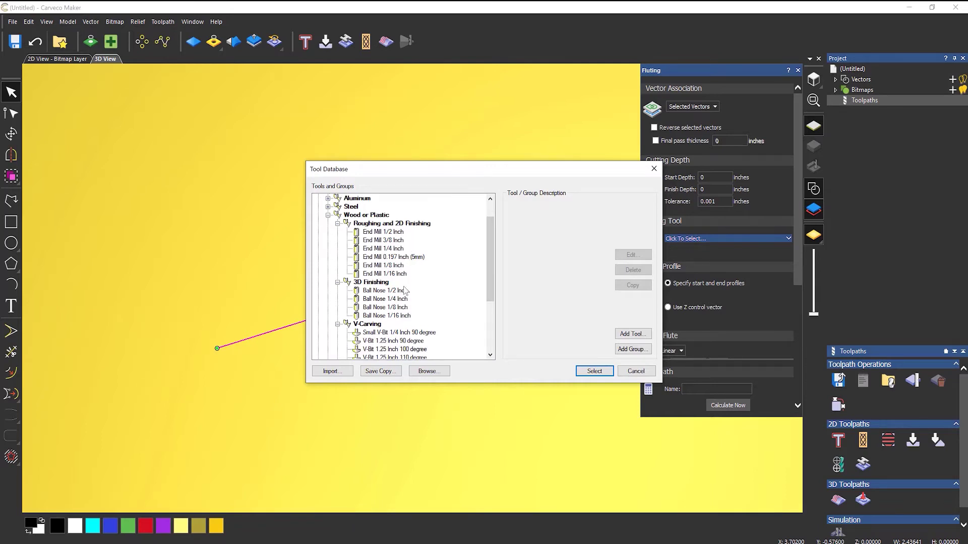
pyautogui.click(399, 291)
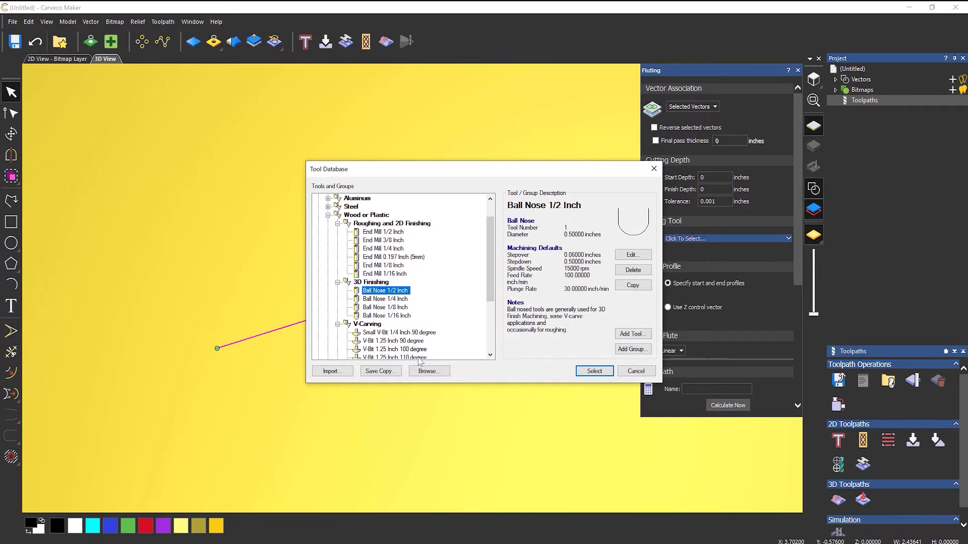
pyautogui.click(595, 372)
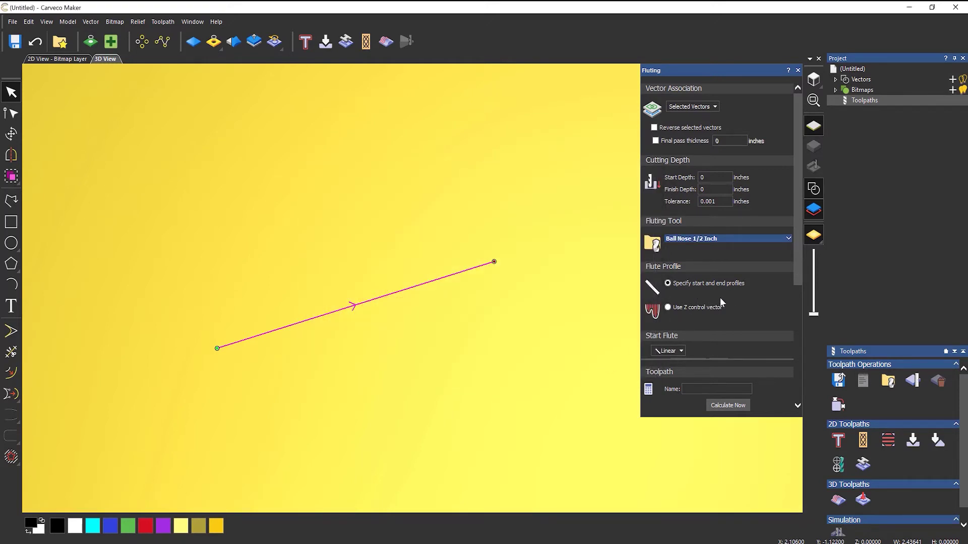
# - Set the flute's Finish Depth to 0.25 inches and End Flute to None
pyautogui.click(712, 189)
pyautogui.write('0.25')
pyautogui.moveTo(798, 249); pyautogui.dragTo(800, 334)
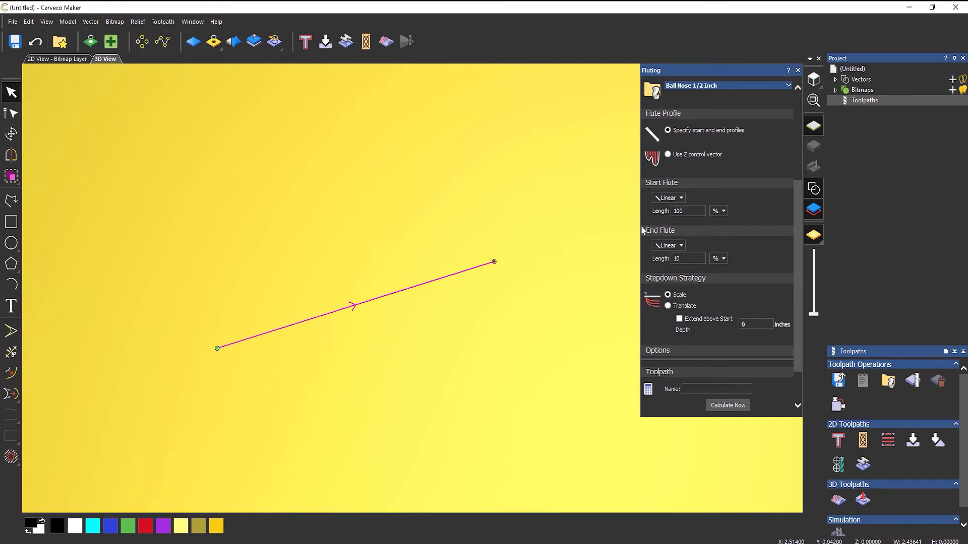
pyautogui.click(667, 246)
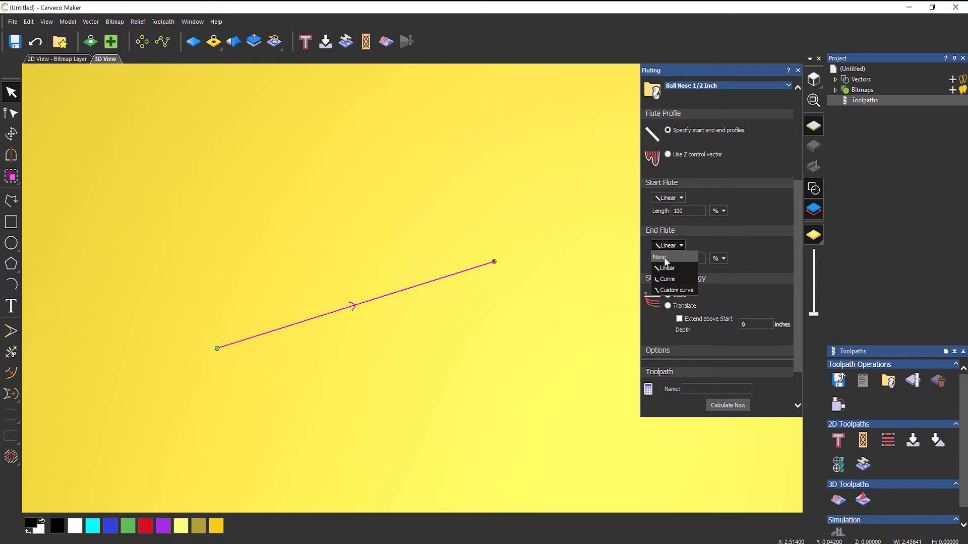
pyautogui.click(666, 261)
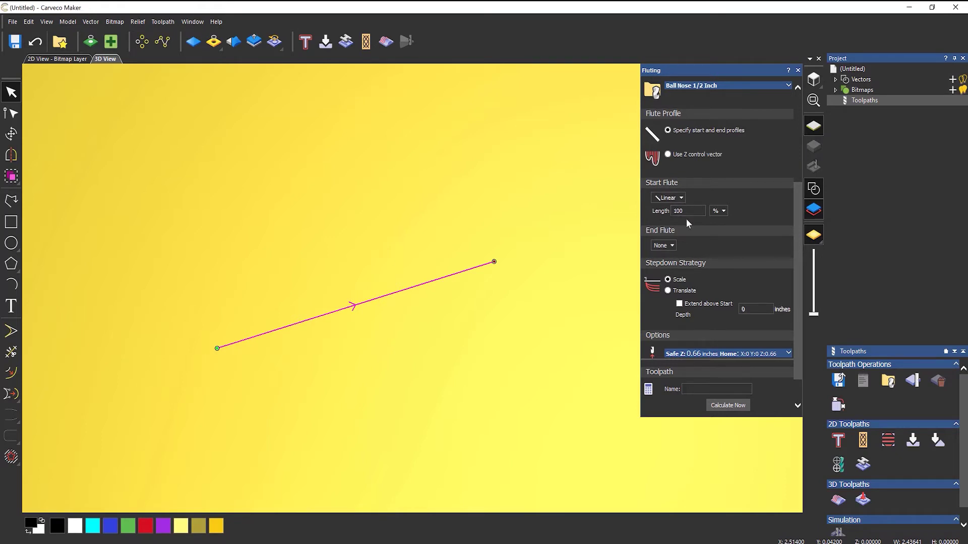
pyautogui.scroll(-2, 796, 287)
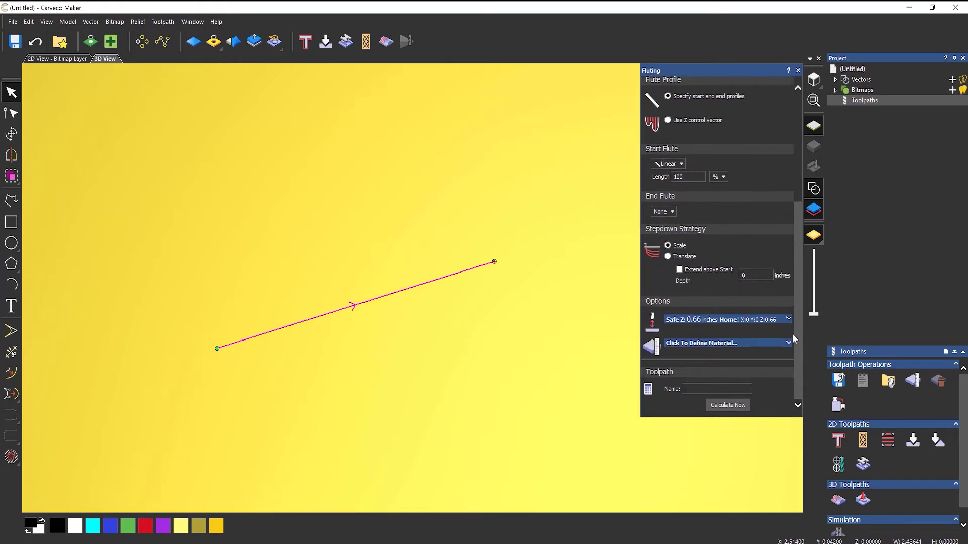
# - Set Material Thickness to 0.5 inches in Material Setup
pyautogui.click(713, 344)
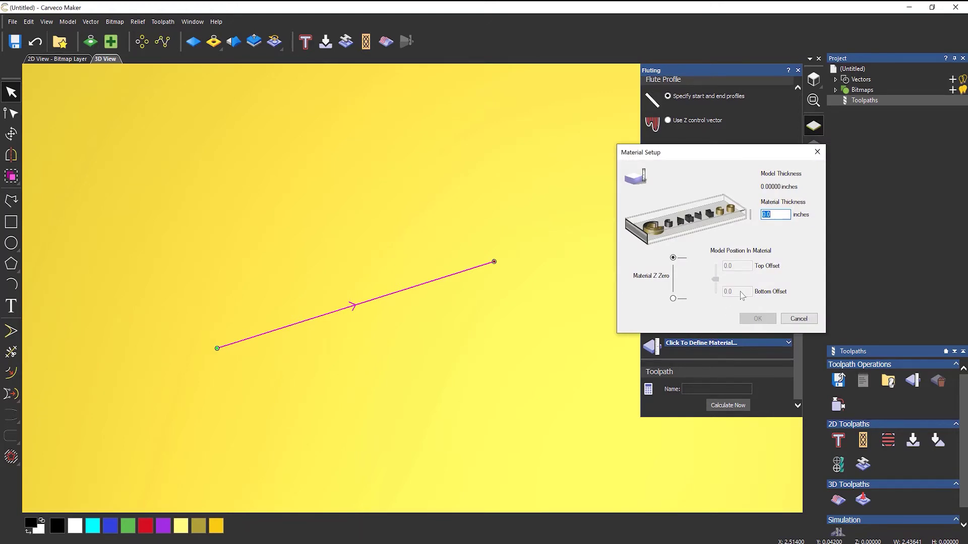
pyautogui.write('0.5')
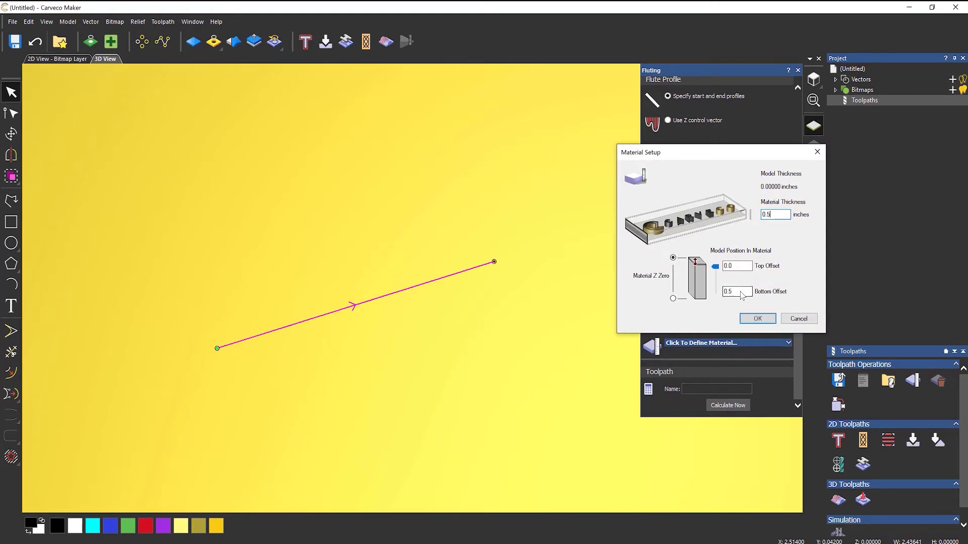
pyautogui.click(758, 319)
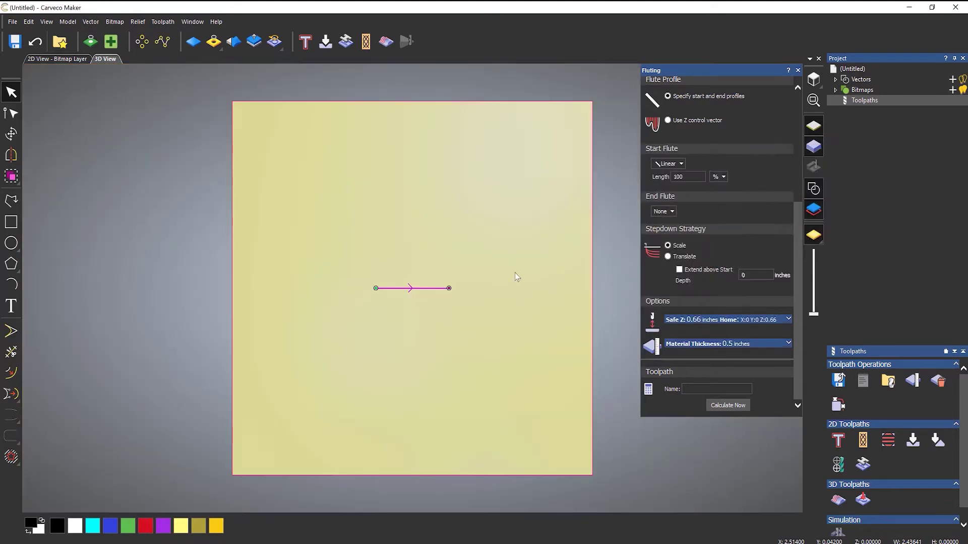
pyautogui.moveTo(478, 351); pyautogui.dragTo(444, 272)
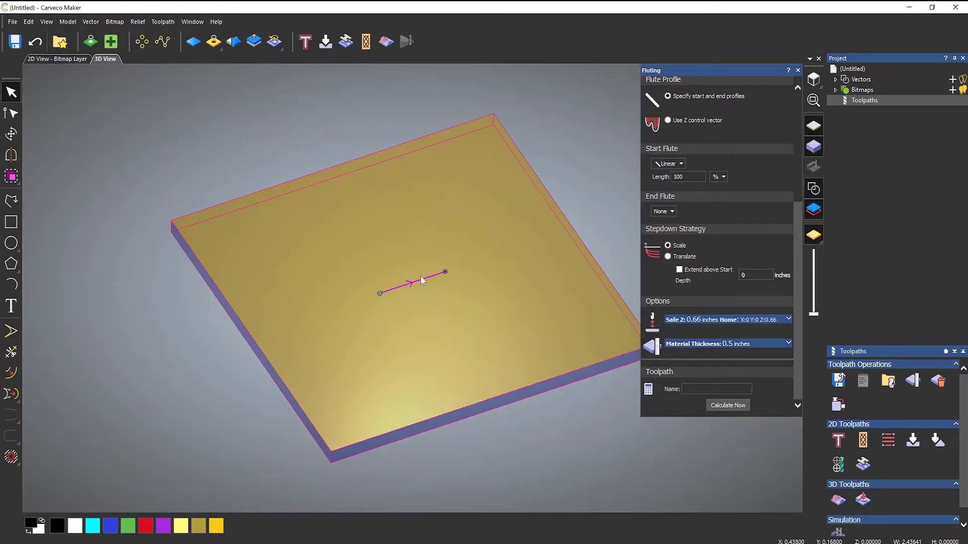
pyautogui.scroll(6, 422, 280)
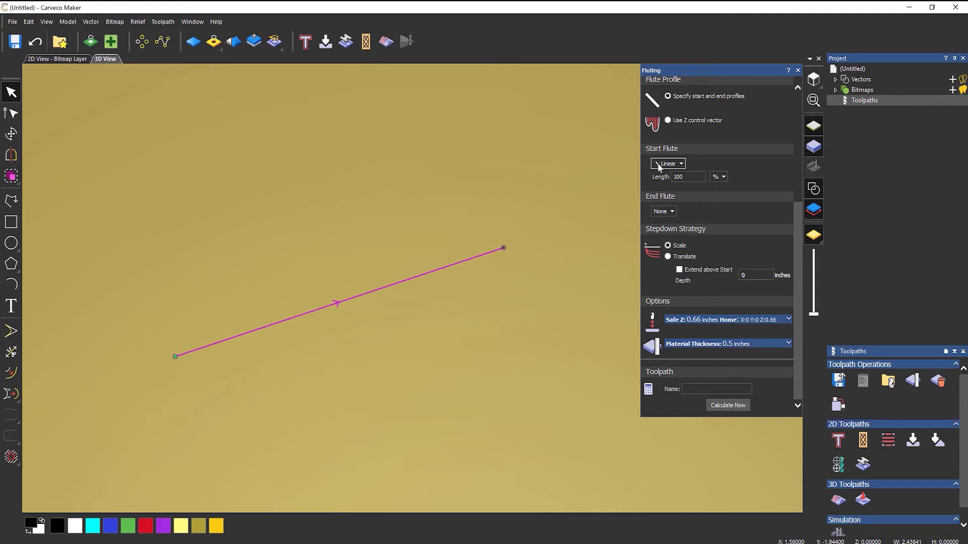
# - Check the Start Flute length and calculate the Fluting toolpath
pyautogui.click(681, 177)
pyautogui.click(733, 407)
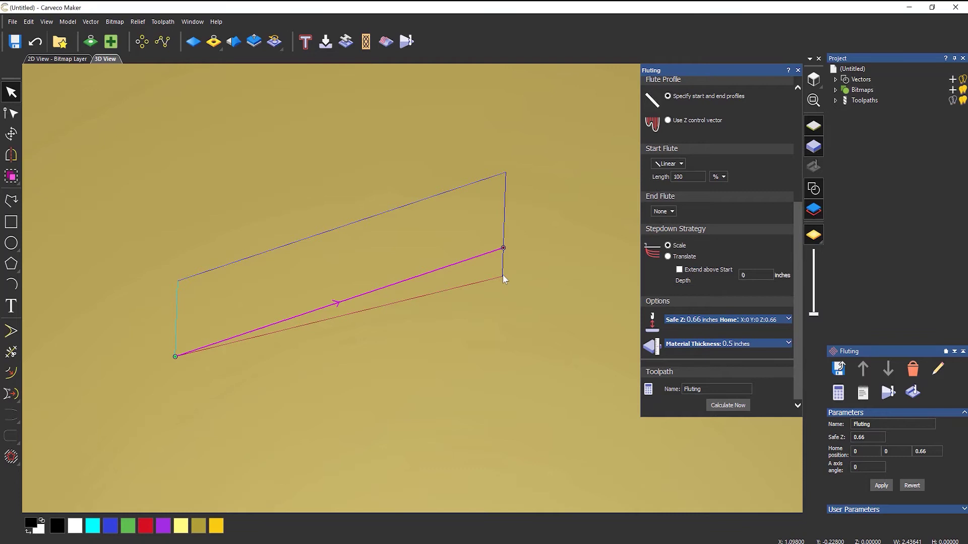
# - Play the Fluting toolpath in the Simulation Control Bar to show the carved groove
pyautogui.rightClick(852, 101)
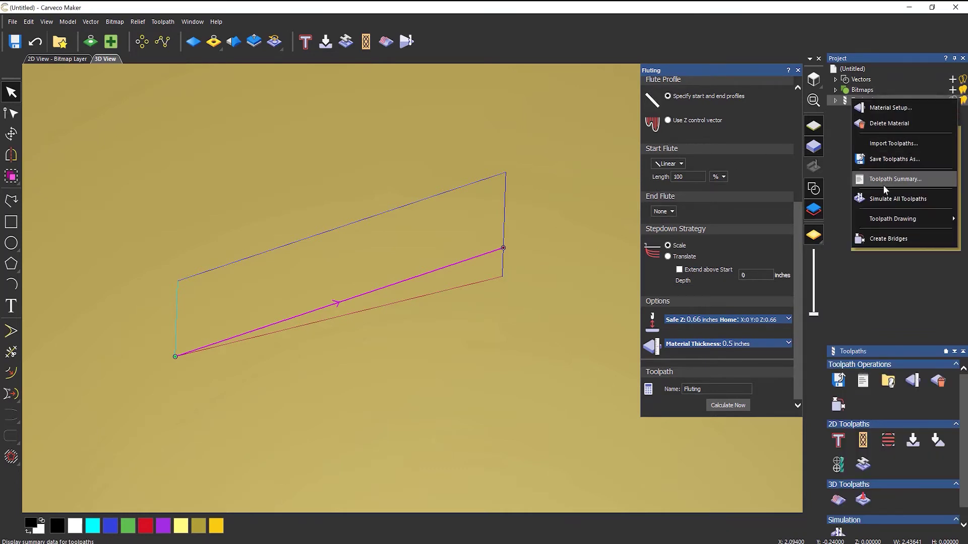
pyautogui.click(836, 101)
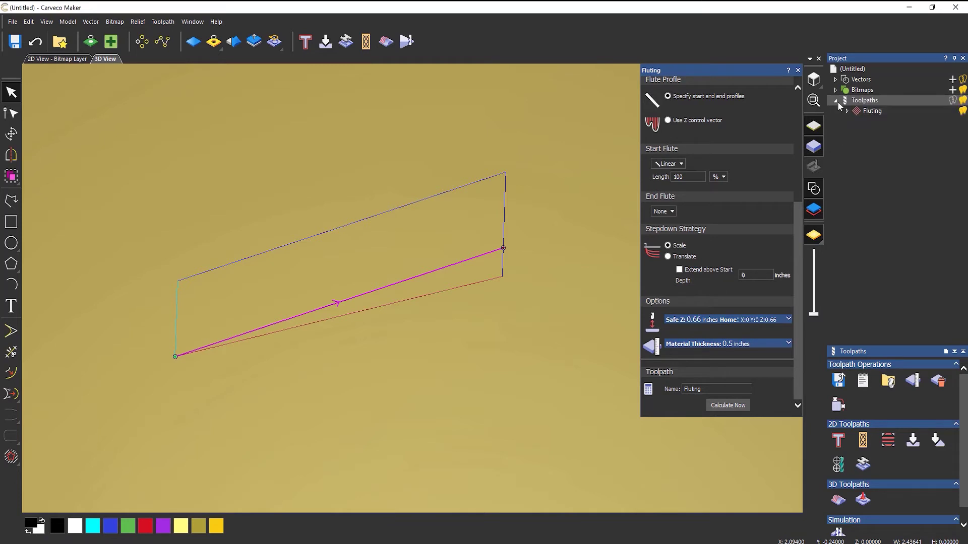
pyautogui.rightClick(869, 111)
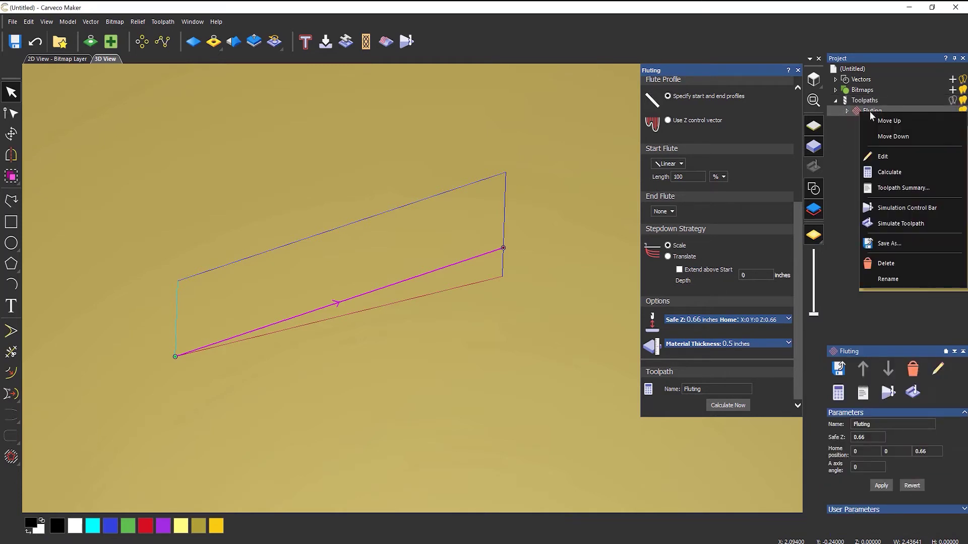
pyautogui.click(897, 208)
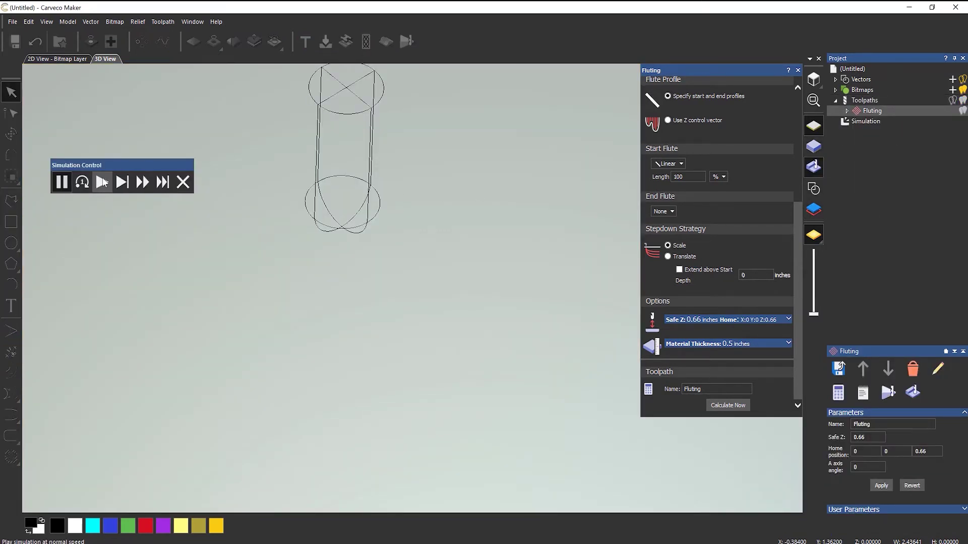
pyautogui.click(101, 182)
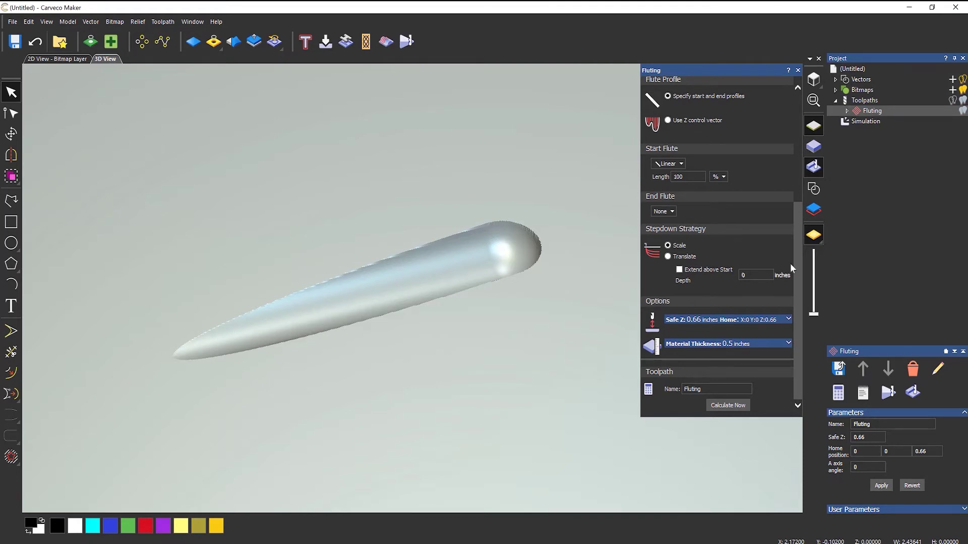
# - Swap the fluting cutter to Ball Nose 1/4 Inch from the Tool Database
pyautogui.scroll(3, 794, 234)
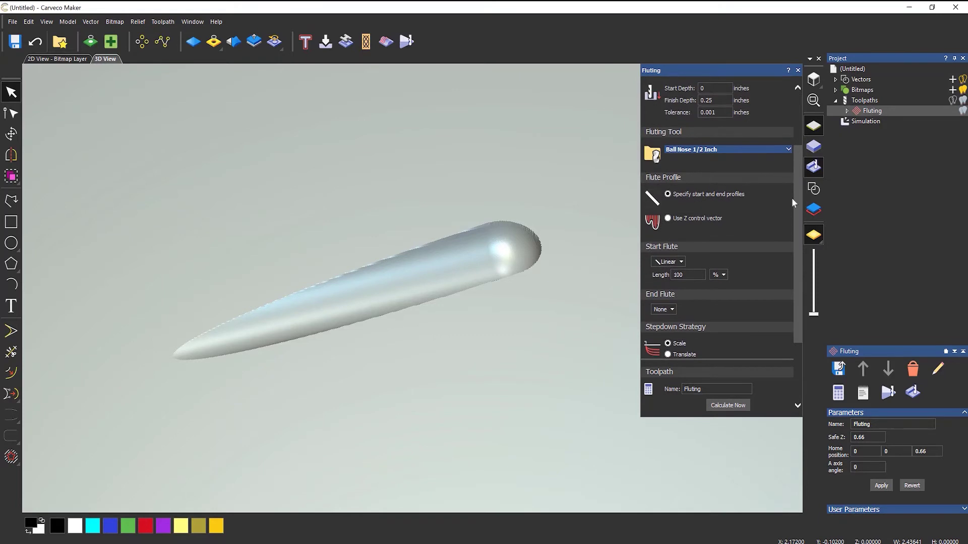
pyautogui.click(684, 150)
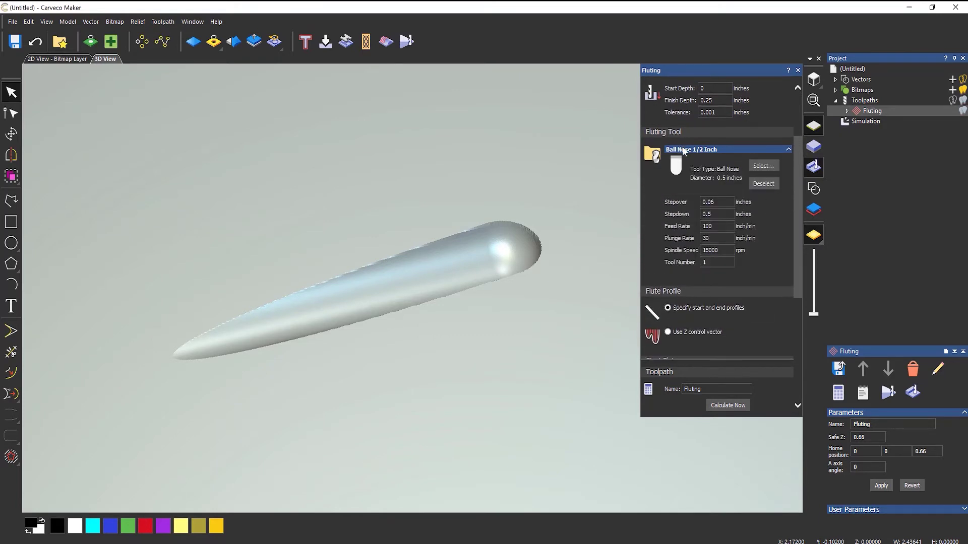
pyautogui.click(763, 166)
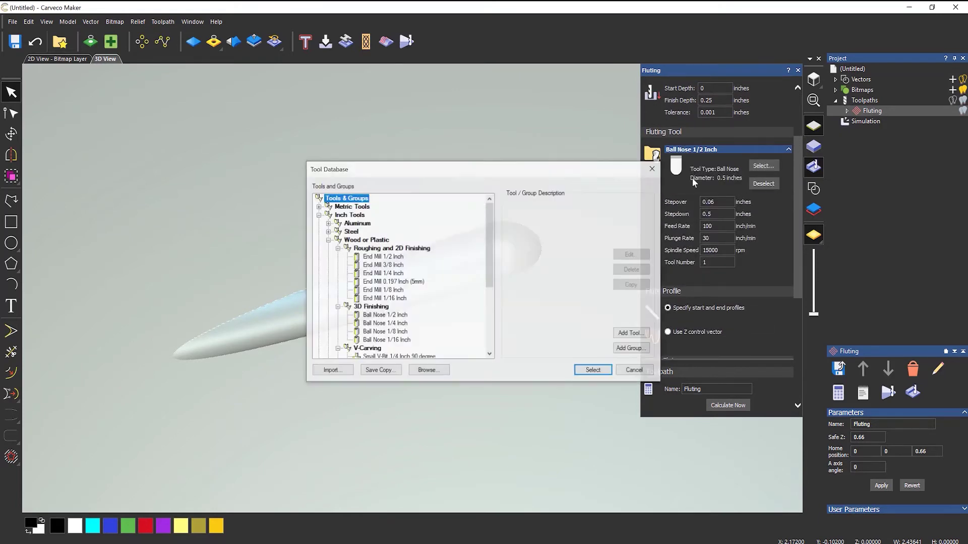
pyautogui.click(389, 324)
pyautogui.click(594, 371)
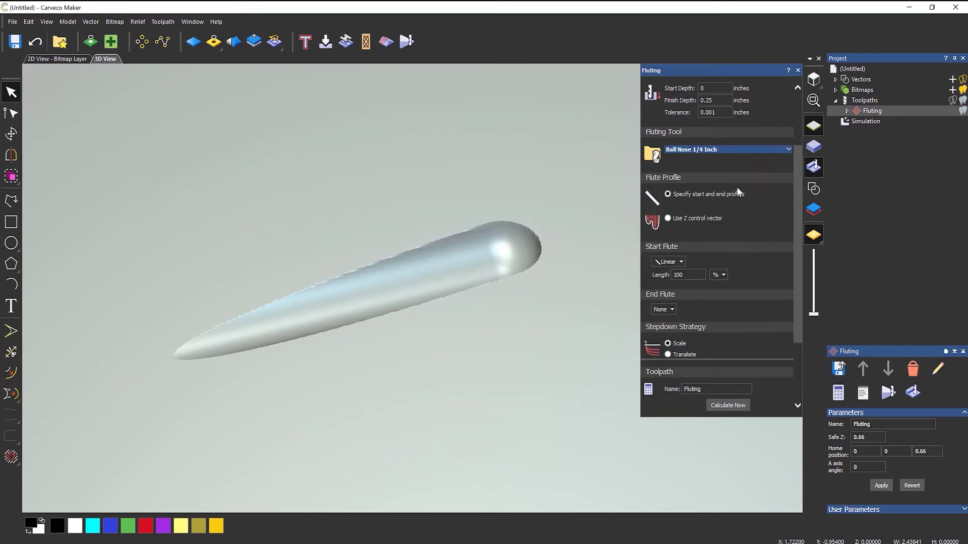
# - Change the Finish Depth to 0.125 inches, recalculate, and close the fluting settings
pyautogui.scroll(3, 737, 192)
pyautogui.doubleClick(708, 189)
pyautogui.write('0')
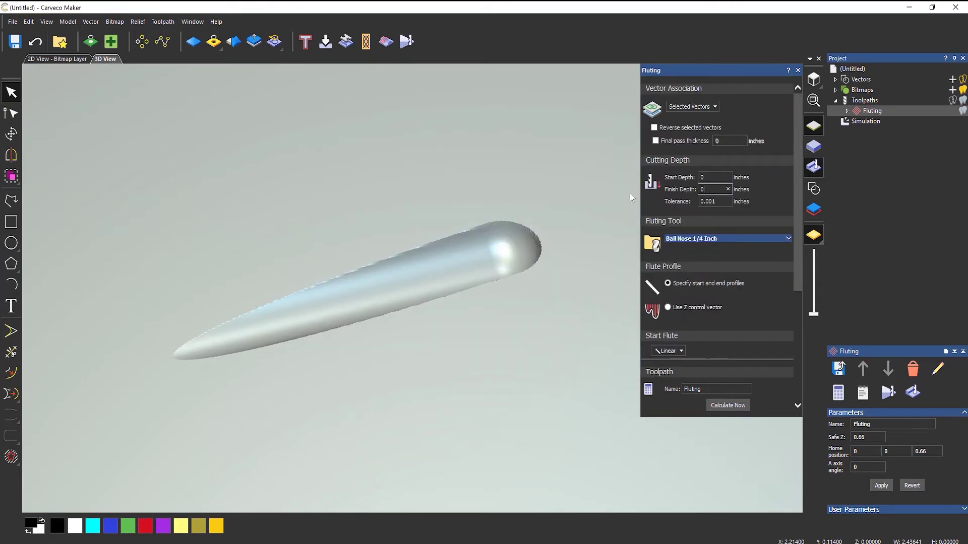
pyautogui.write('.125')
pyautogui.scroll(-5, 735, 302)
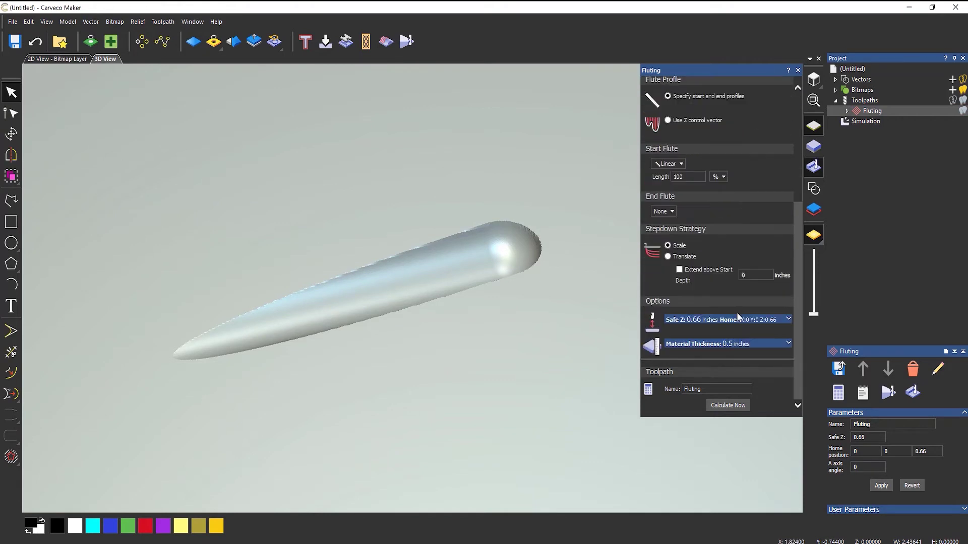
pyautogui.click(741, 408)
pyautogui.click(798, 70)
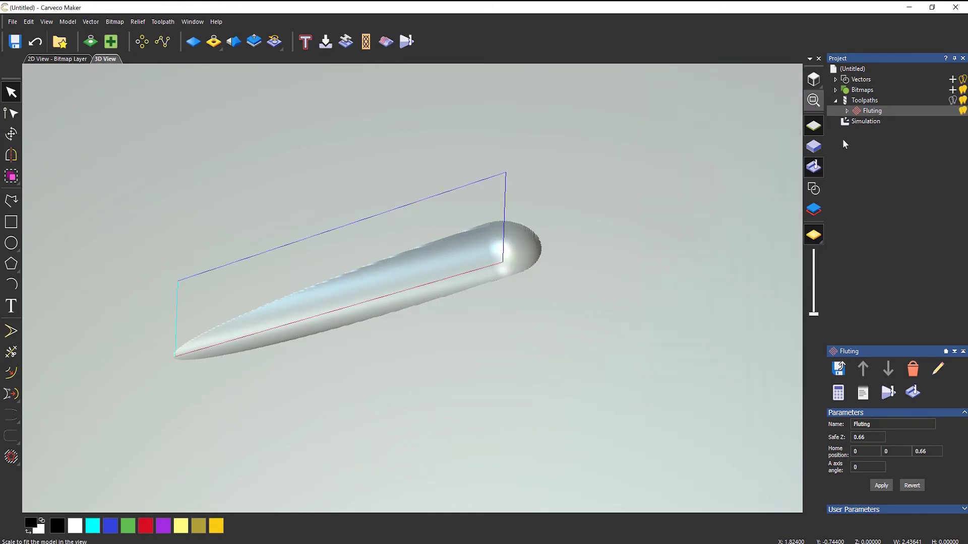
# - Delete the old simulation, simulate the Fluting toolpath afresh, then delete that simulation
pyautogui.rightClick(859, 121)
pyautogui.click(883, 166)
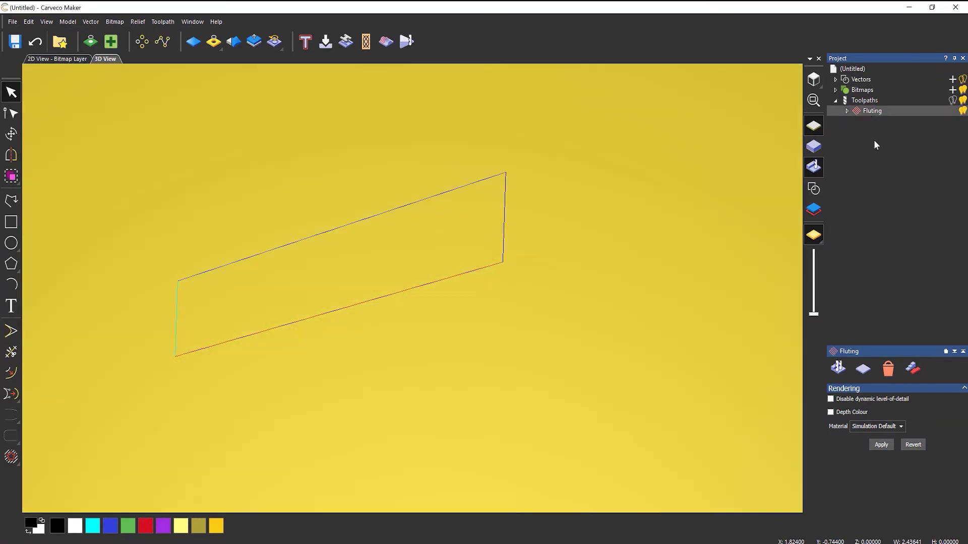
pyautogui.rightClick(865, 111)
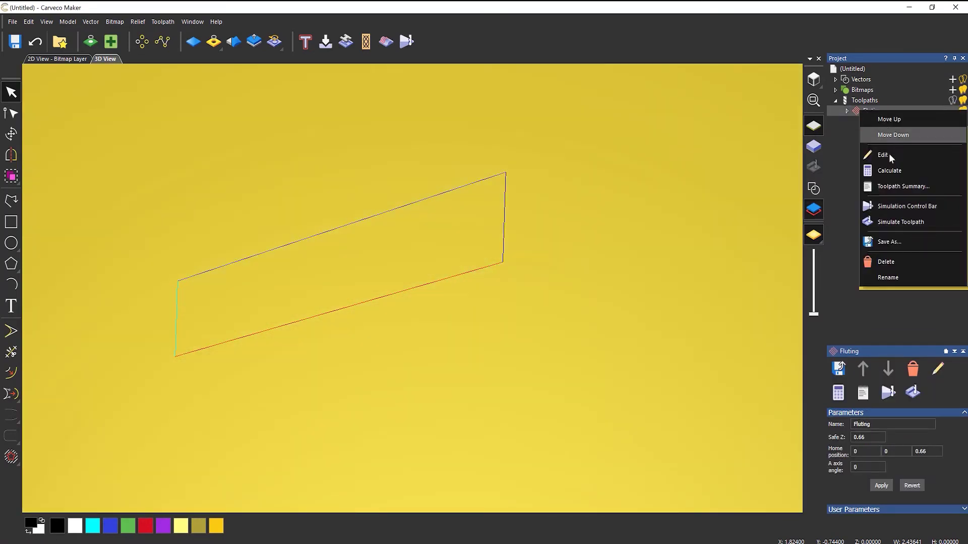
pyautogui.click(902, 222)
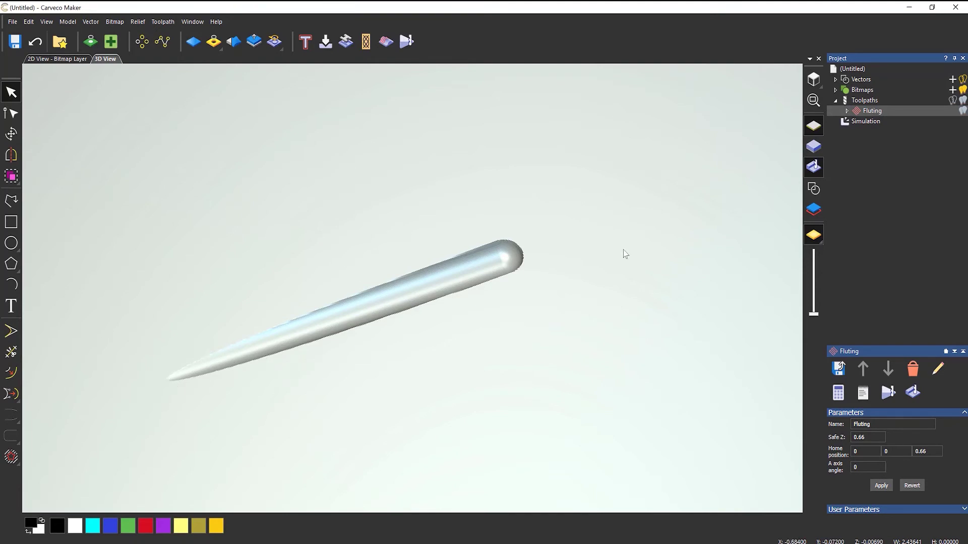
pyautogui.rightClick(867, 120)
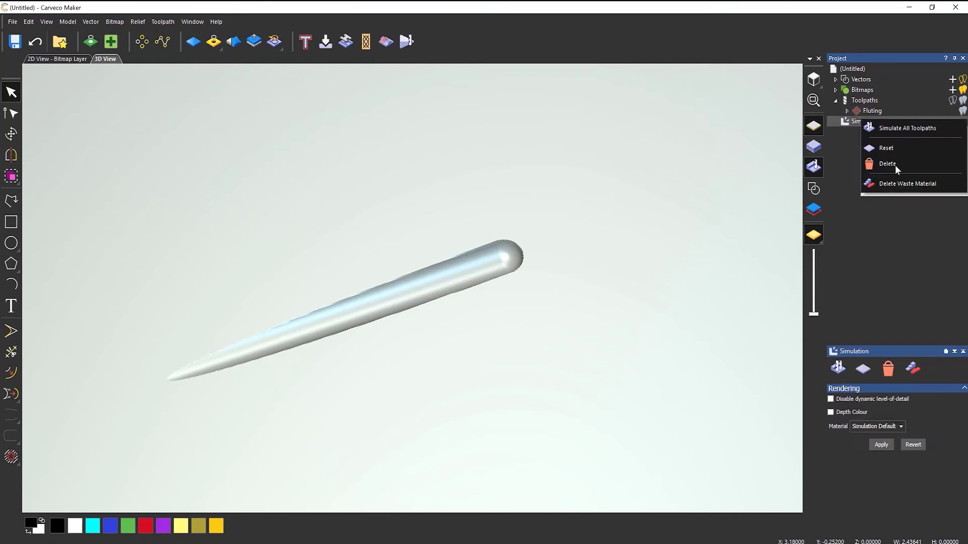
pyautogui.click(895, 164)
# - Reopen the Fluting settings and show the vectors and toolpath preview in 3D
pyautogui.doubleClick(868, 111)
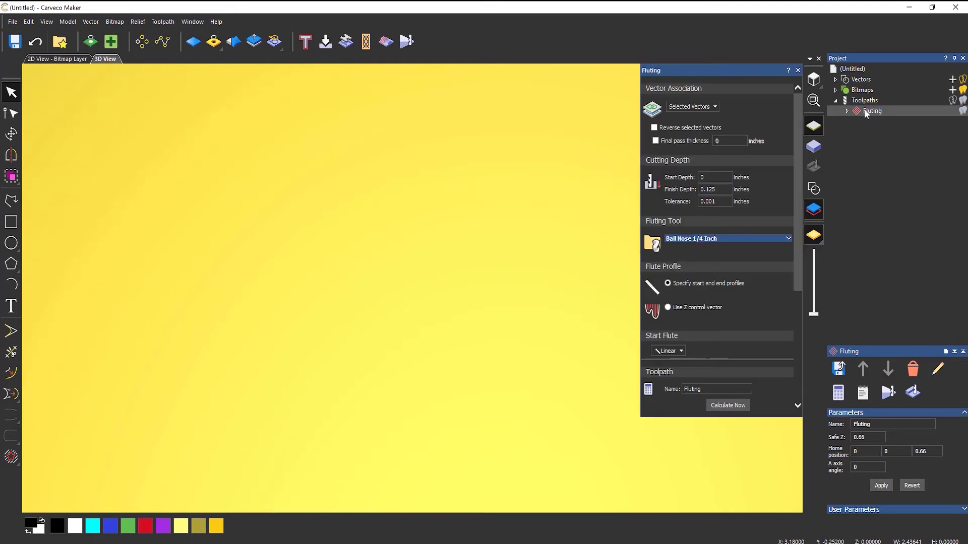
pyautogui.click(815, 189)
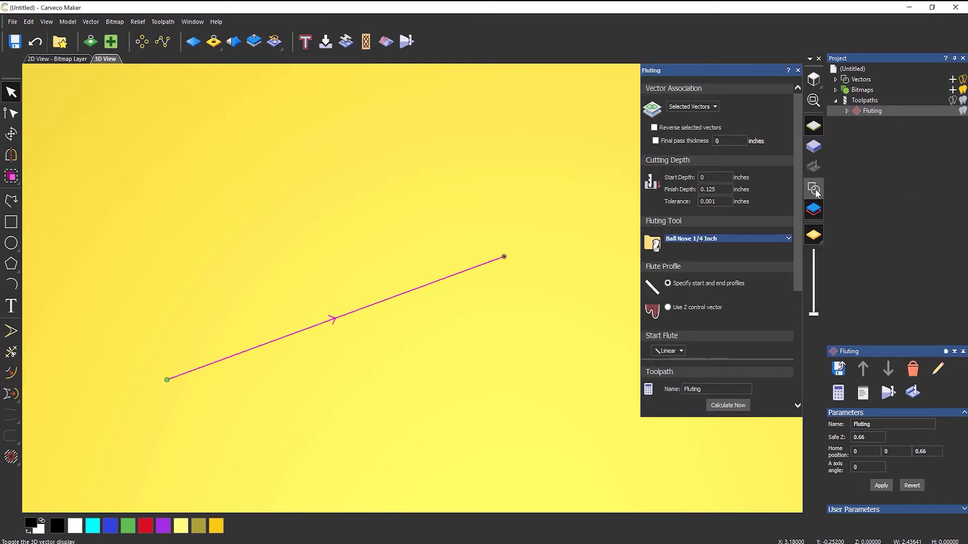
pyautogui.click(963, 111)
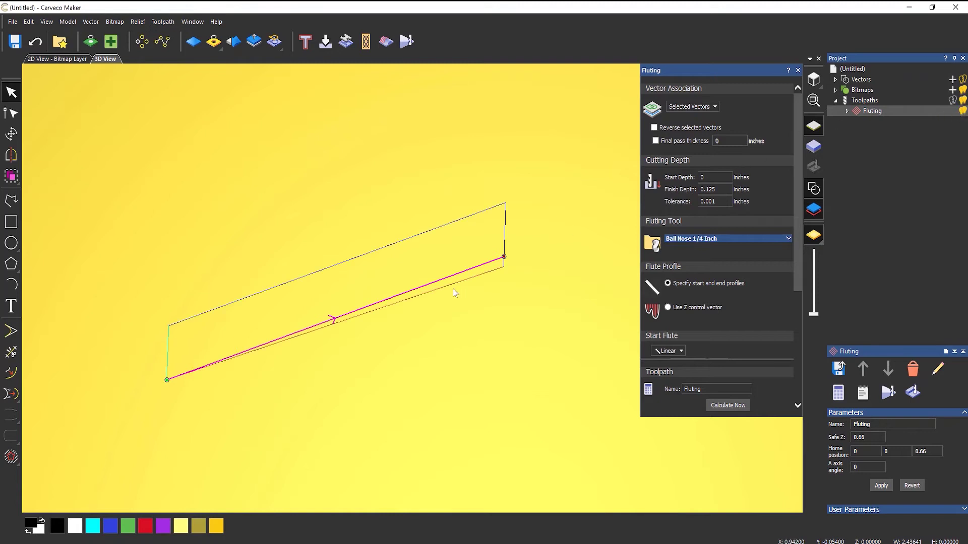
pyautogui.moveTo(453, 289)
pyautogui.mouseDown()
pyautogui.moveTo(438, 252)
pyautogui.moveTo(452, 232)
pyautogui.mouseUp()
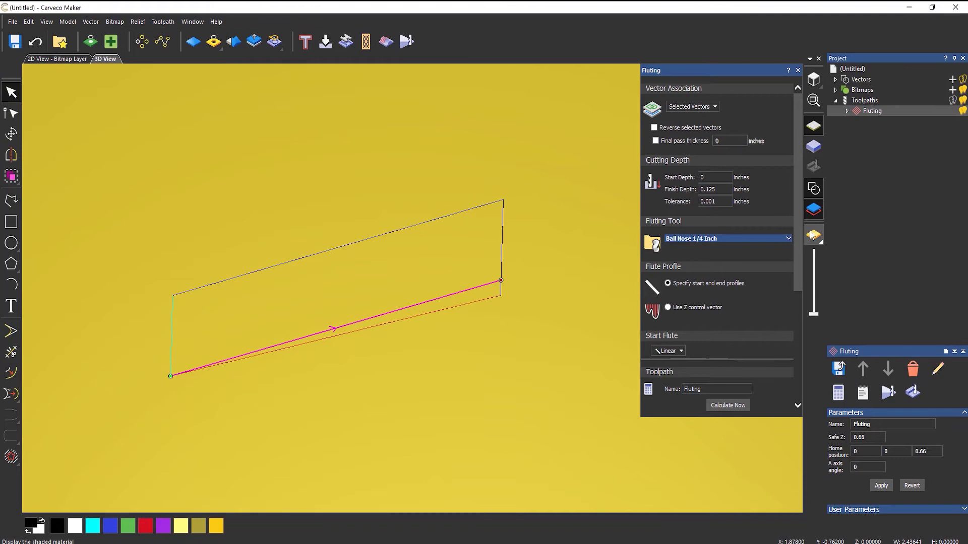
# - Set the Start Flute length to 50% and recalculate the toolpath
pyautogui.moveTo(798, 249); pyautogui.dragTo(796, 341)
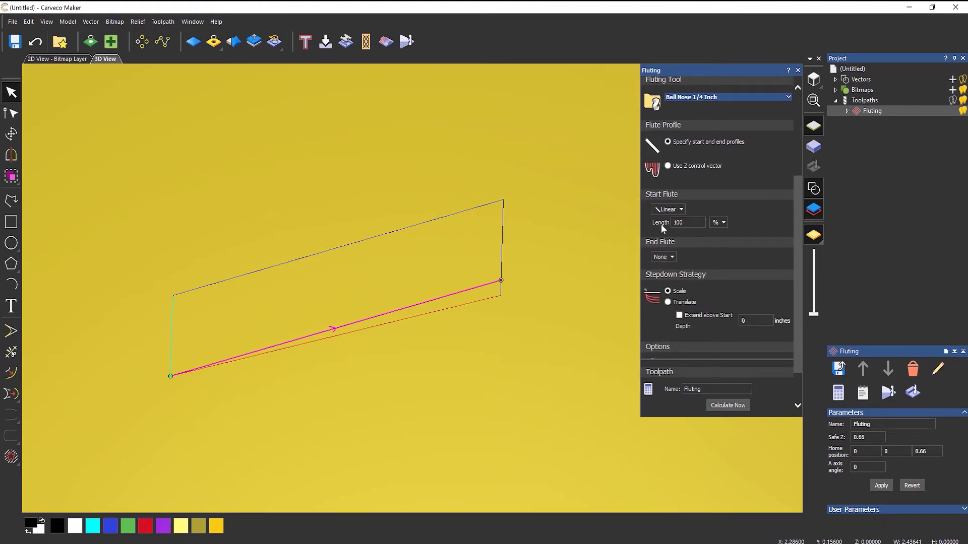
pyautogui.moveTo(684, 222); pyautogui.dragTo(664, 225)
pyautogui.write('50')
pyautogui.click(726, 406)
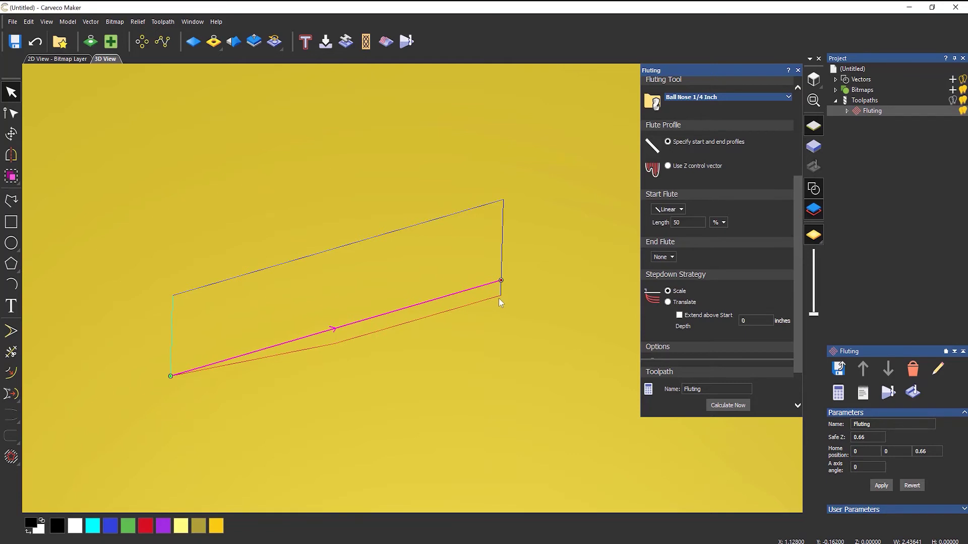
# - Simulate the Fluting groove with the 50% start ramp, then delete the simulation
pyautogui.rightClick(875, 107)
pyautogui.click(890, 217)
pyautogui.moveTo(506, 210); pyautogui.dragTo(392, 265)
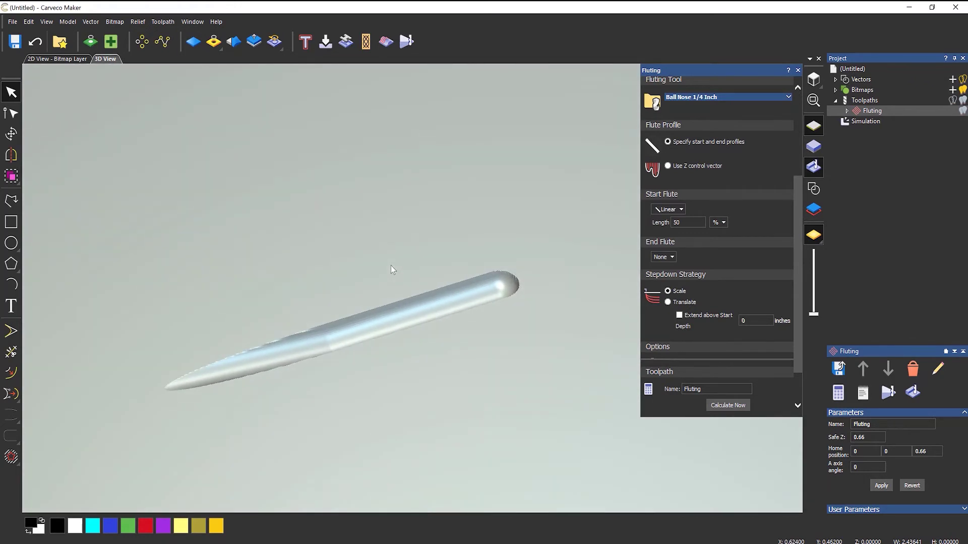
pyautogui.rightClick(860, 121)
pyautogui.click(884, 167)
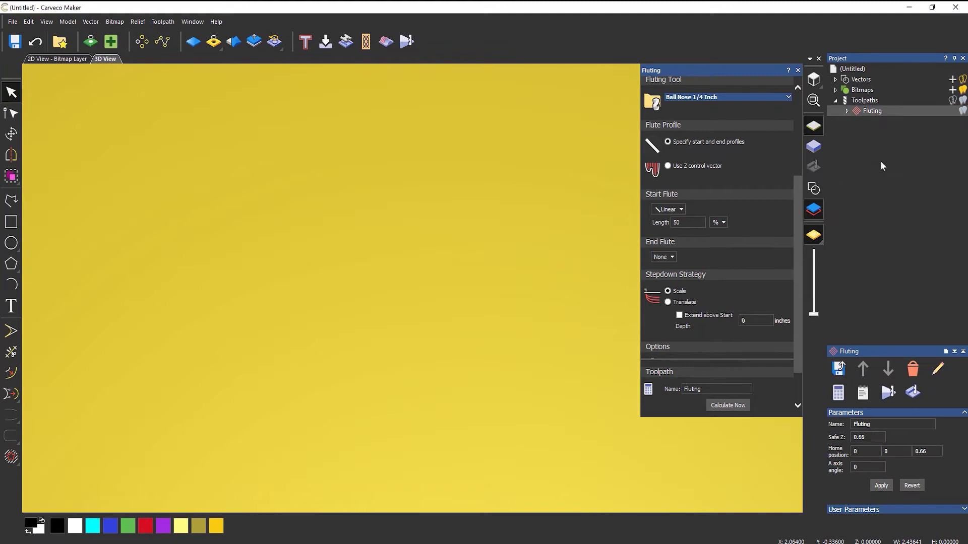
# - Show the vectors and toolpath preview again and set the Start Flute length to 10
pyautogui.click(813, 188)
pyautogui.click(963, 111)
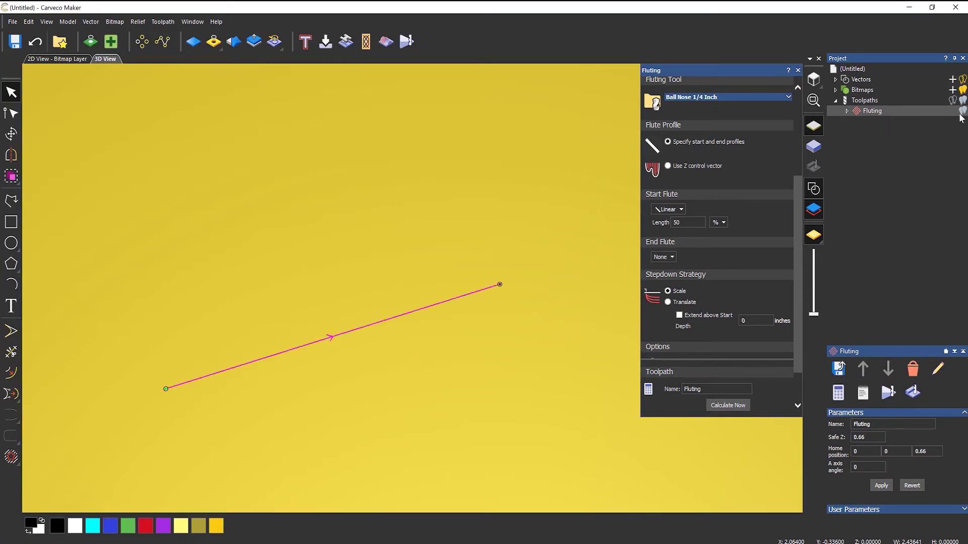
pyautogui.click(688, 222)
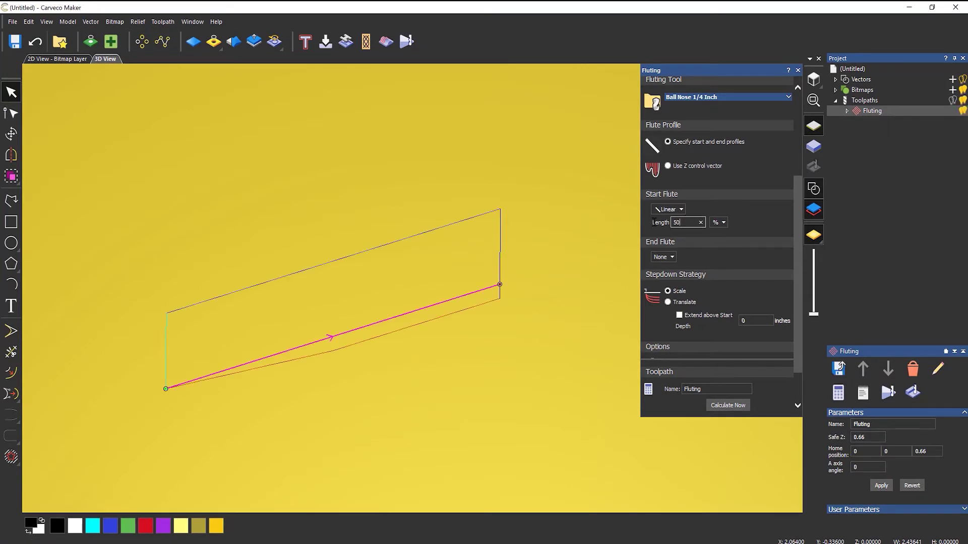
pyautogui.doubleClick(676, 222)
pyautogui.write('10')
# - Recalculate with the 10 start length, then switch to inches and set the start length to 0.5
pyautogui.click(719, 409)
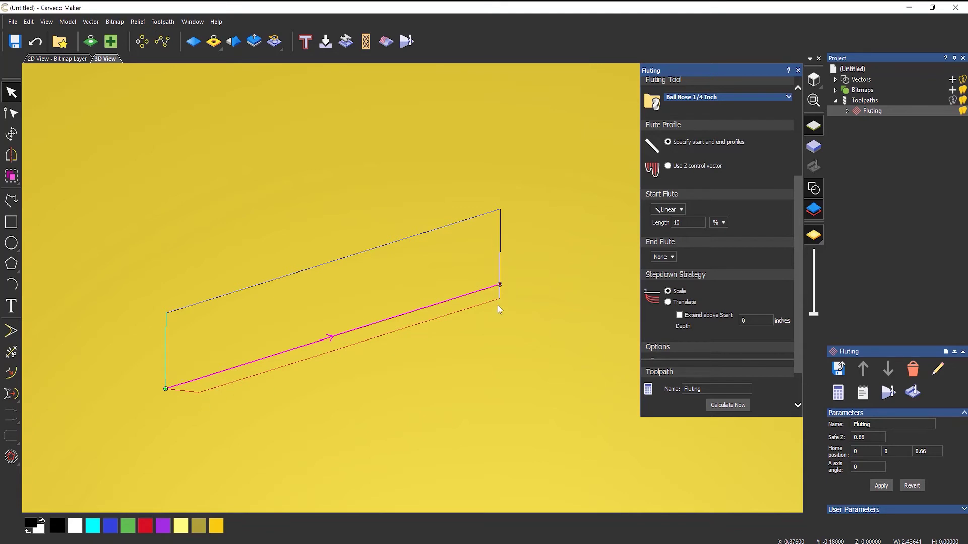
pyautogui.click(720, 222)
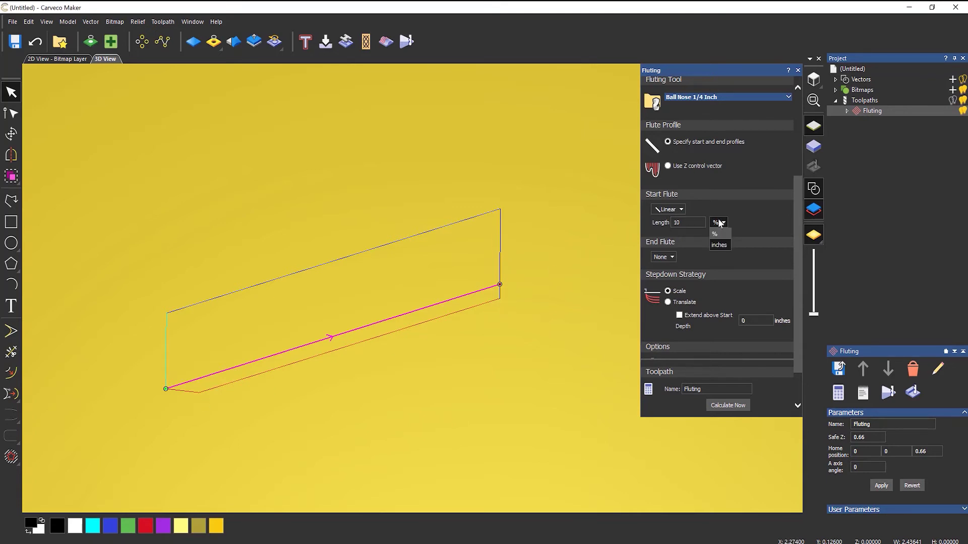
pyautogui.click(724, 246)
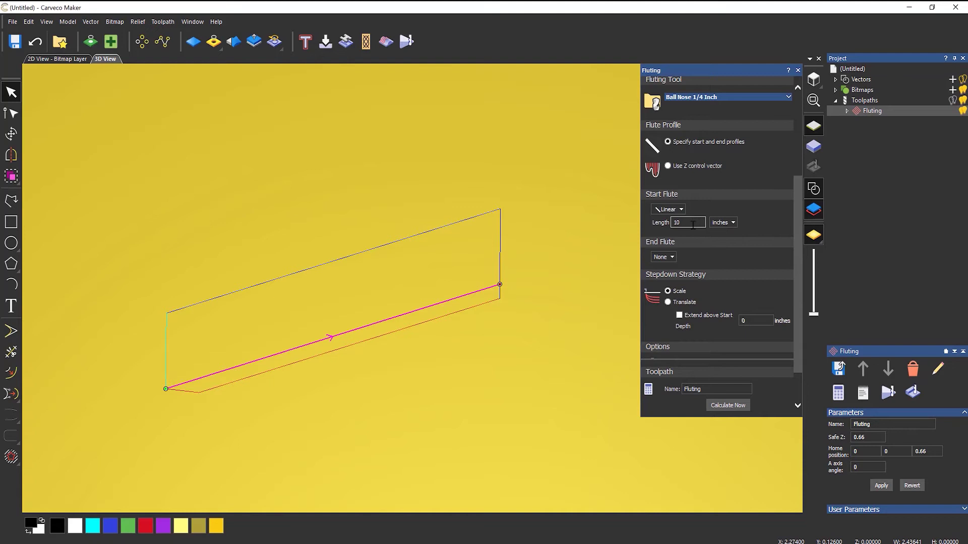
pyautogui.moveTo(693, 224); pyautogui.dragTo(632, 226)
pyautogui.write('0.5')
pyautogui.click(718, 406)
# - Make the start flute a Curve and recalculate the toolpath
pyautogui.click(681, 209)
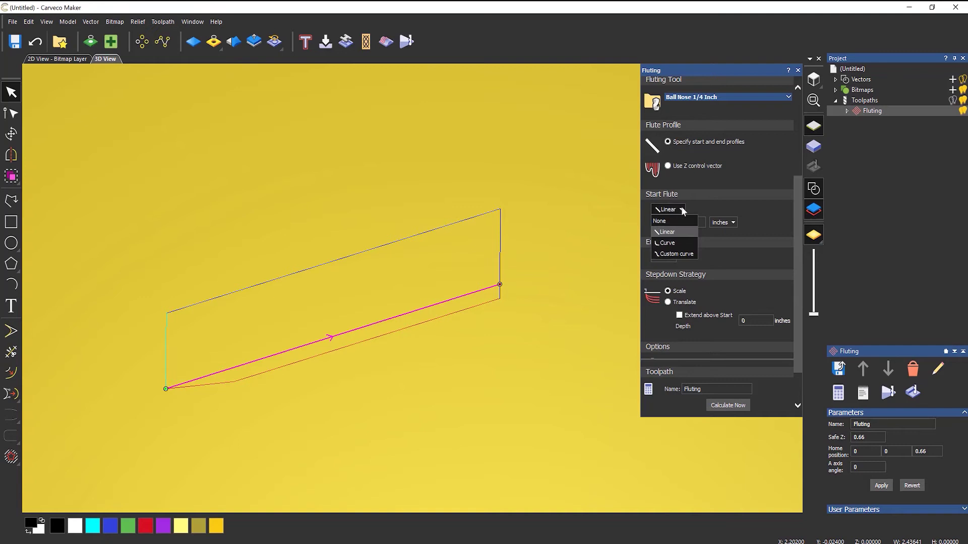
pyautogui.click(676, 243)
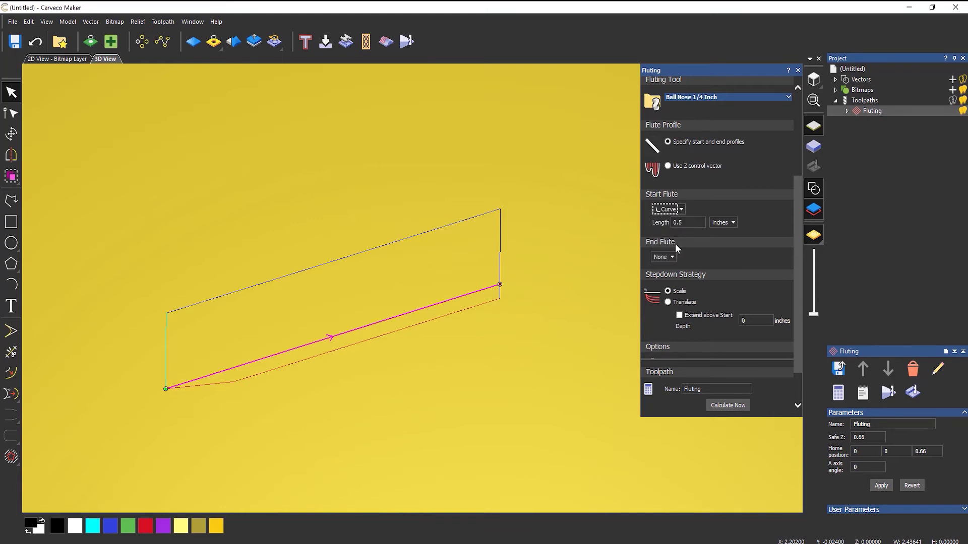
pyautogui.click(726, 404)
pyautogui.rightClick(867, 110)
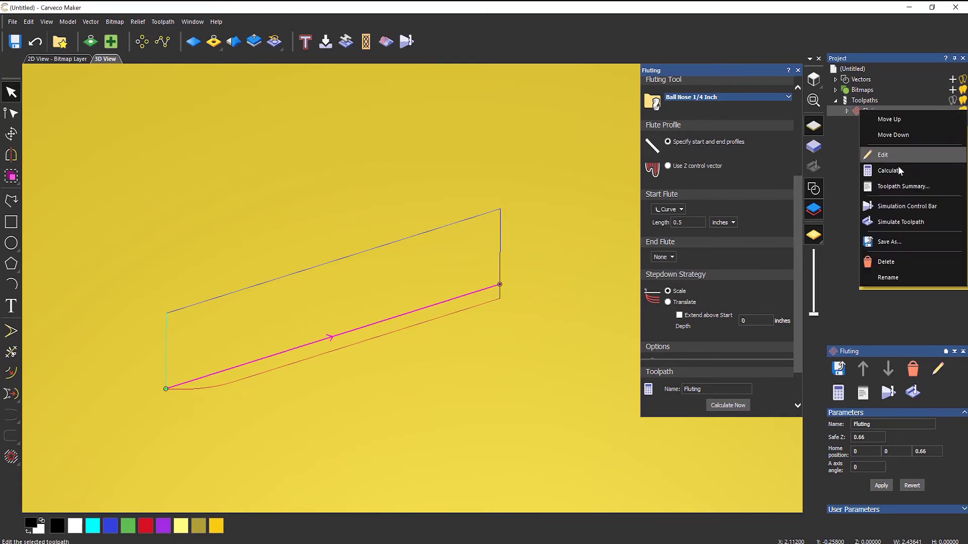
pyautogui.click(903, 228)
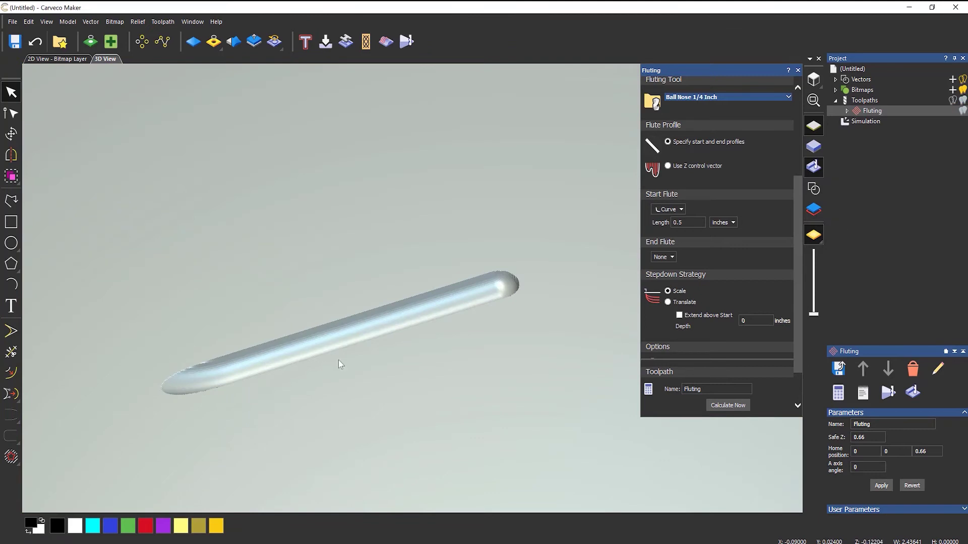
pyautogui.moveTo(338, 360); pyautogui.dragTo(330, 389)
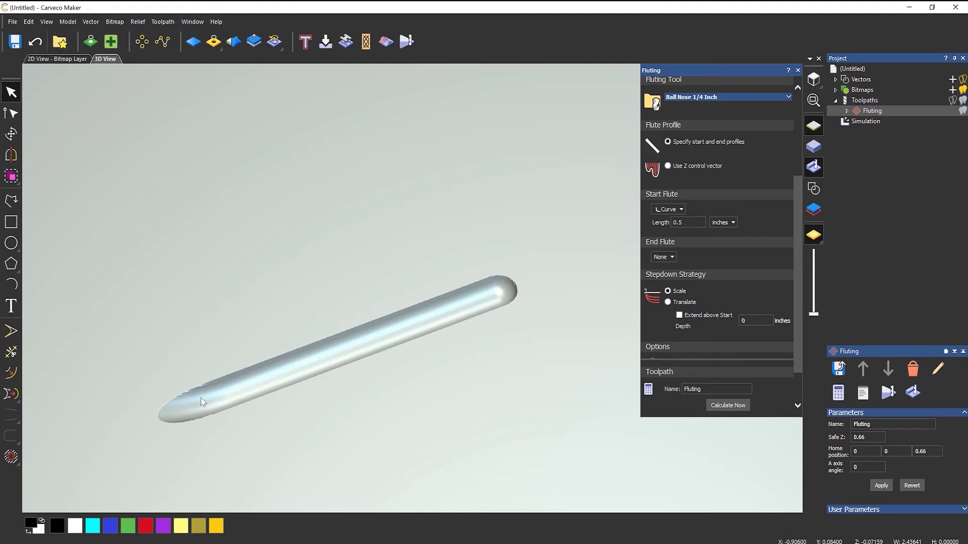
pyautogui.moveTo(380, 352)
pyautogui.mouseDown()
pyautogui.moveTo(369, 281)
pyautogui.moveTo(371, 307)
pyautogui.mouseUp()
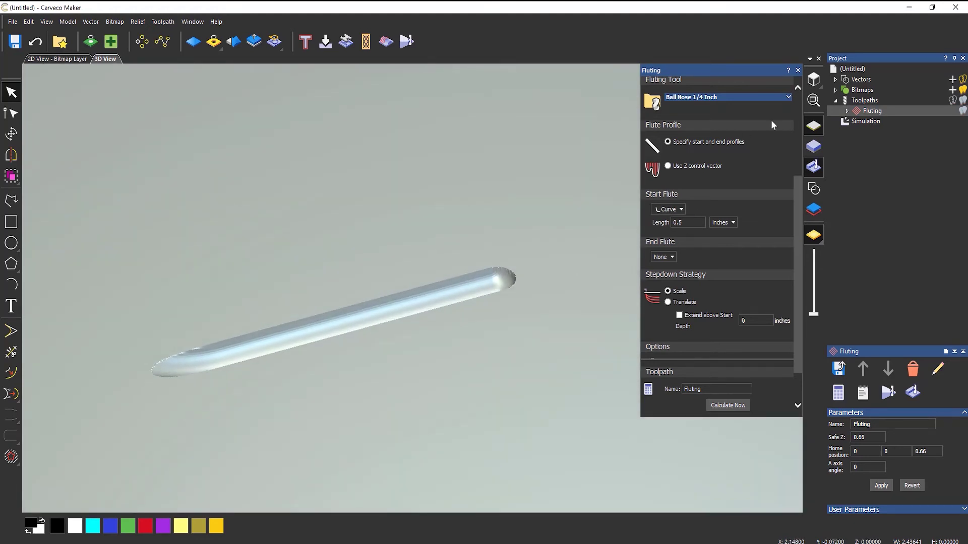
pyautogui.rightClick(873, 123)
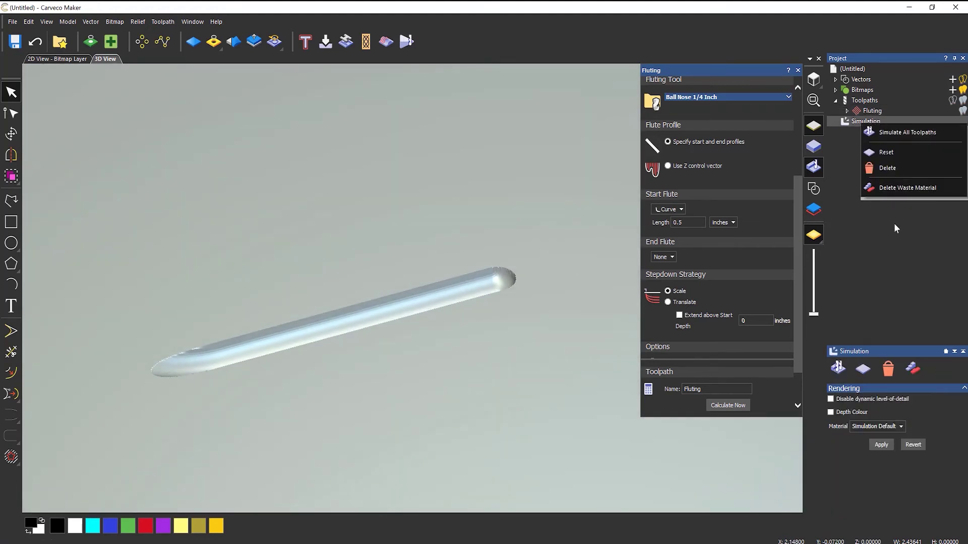
pyautogui.click(907, 169)
pyautogui.click(962, 110)
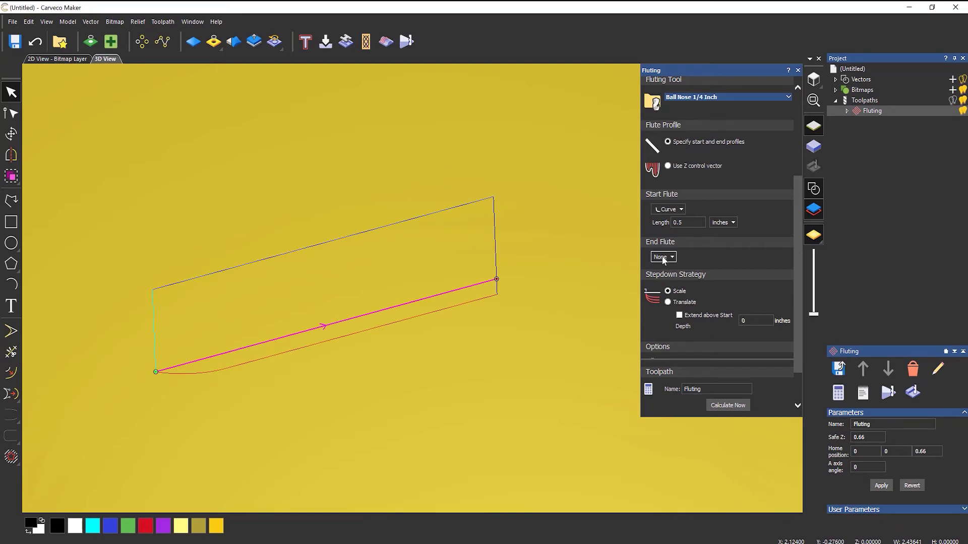
# - Choose a Linear end flute at 10% length and recalculate the Fluting toolpath
pyautogui.click(663, 258)
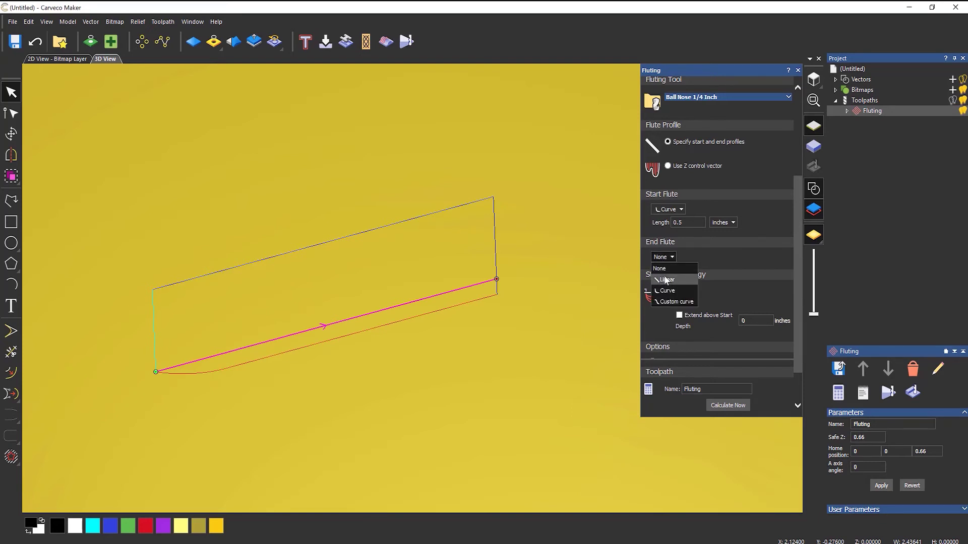
pyautogui.click(666, 280)
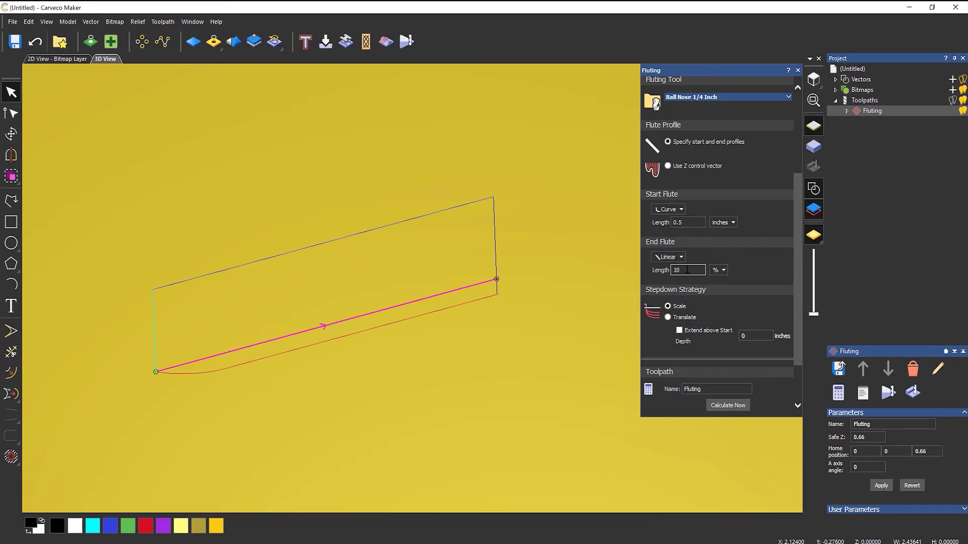
pyautogui.moveTo(376, 261); pyautogui.dragTo(335, 206)
pyautogui.click(716, 406)
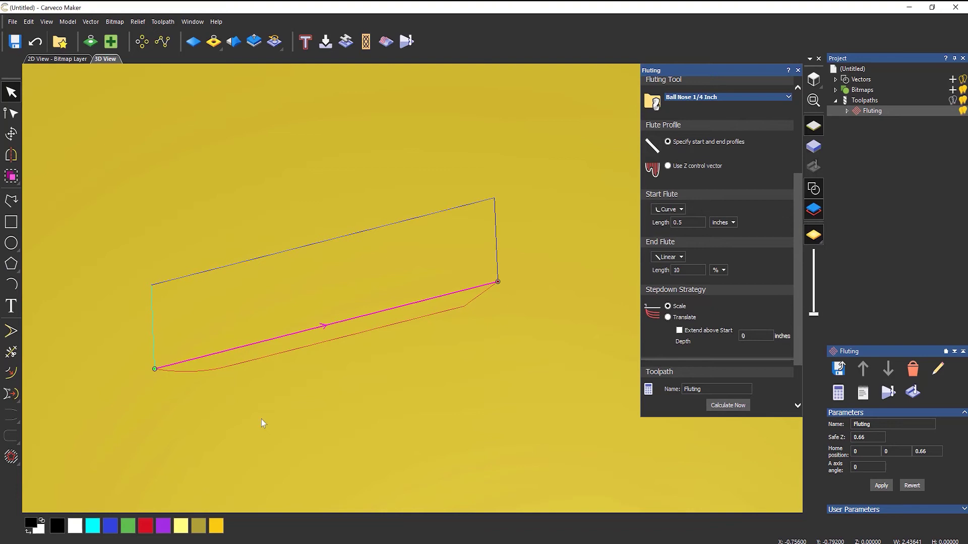
pyautogui.click(678, 224)
# - Simulate the Fluting toolpath and orbit to inspect the rod-shaped groove
pyautogui.rightClick(868, 109)
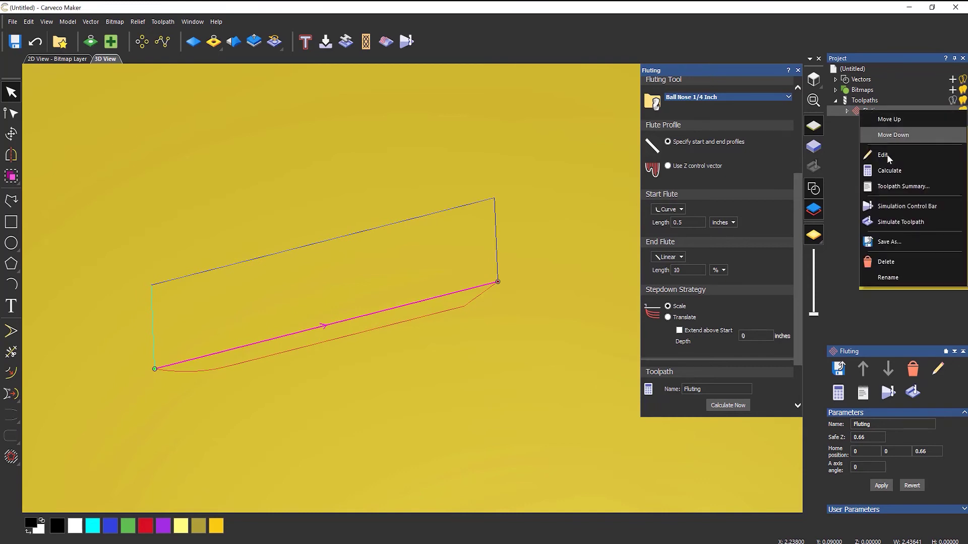
pyautogui.click(883, 205)
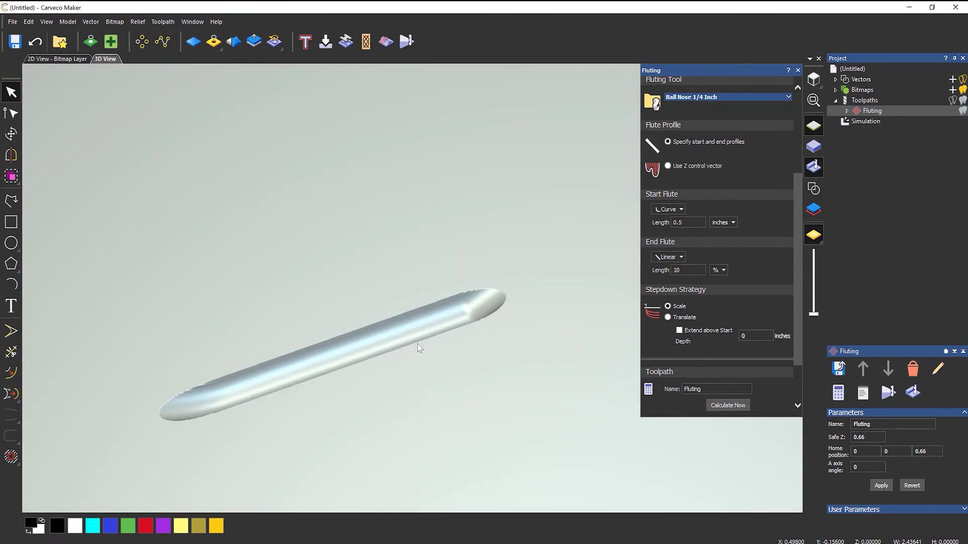
pyautogui.moveTo(484, 328)
pyautogui.mouseDown()
pyautogui.moveTo(440, 388)
pyautogui.moveTo(464, 331)
pyautogui.mouseUp()
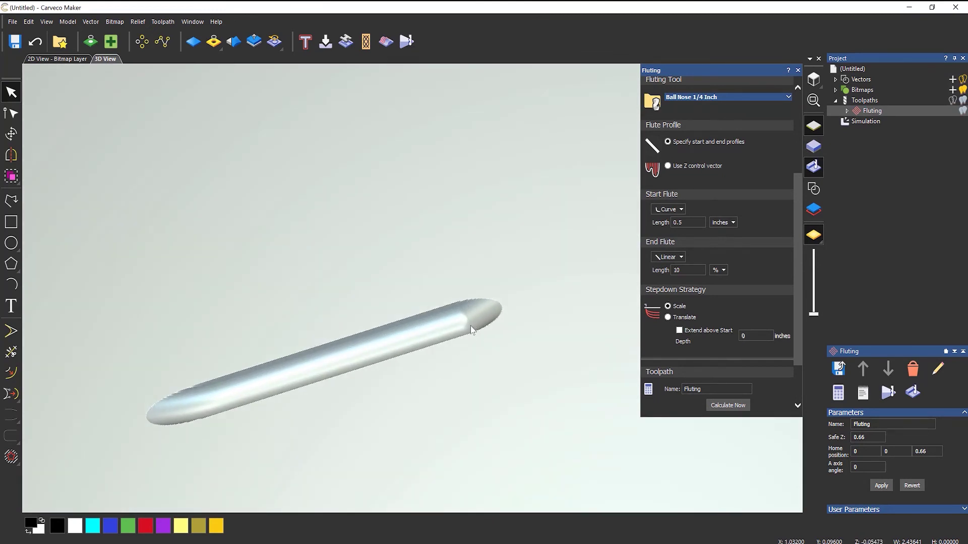
# - Change the end flute to Curve, recalculate, and delete the old simulation
pyautogui.click(671, 258)
pyautogui.click(671, 291)
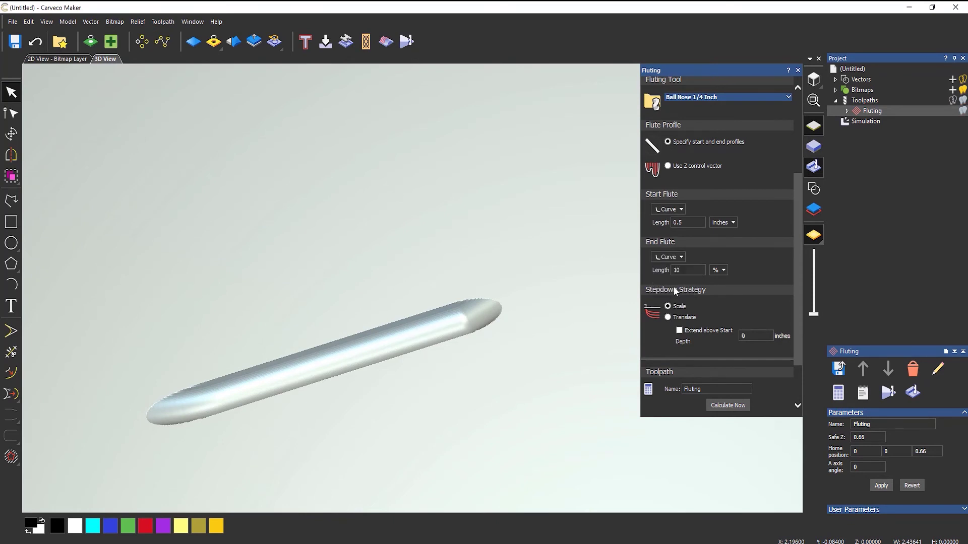
pyautogui.click(736, 409)
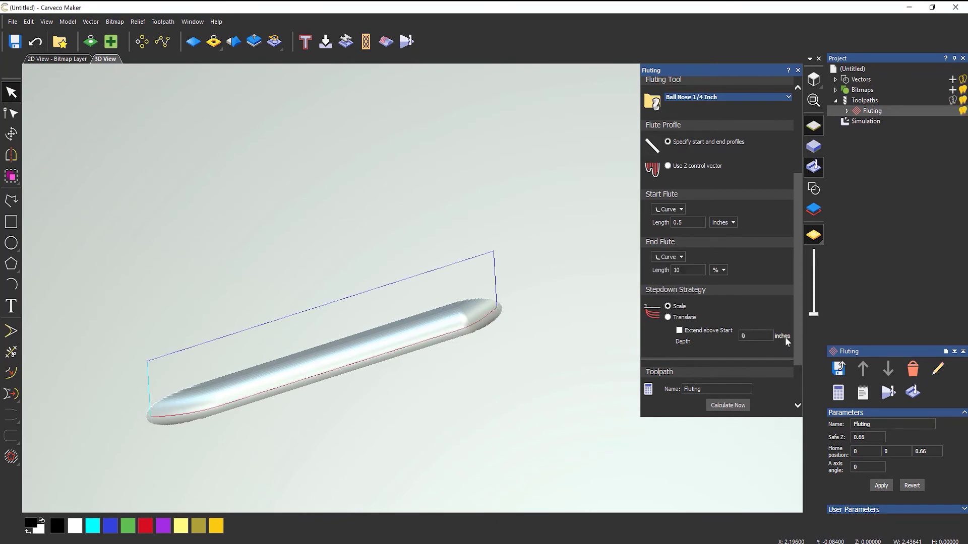
pyautogui.rightClick(873, 122)
pyautogui.click(894, 164)
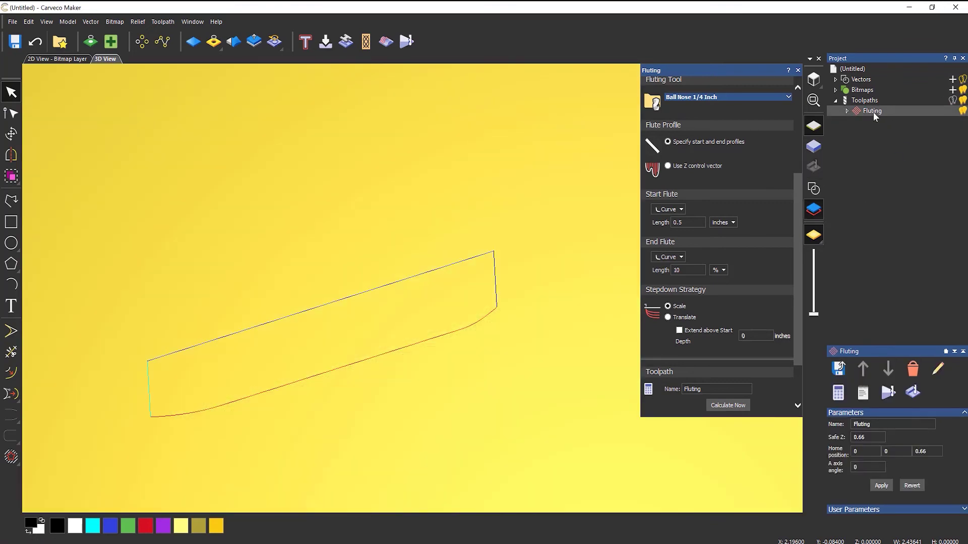
# - Re-simulate the Fluting toolpath, inspect the groove, then delete the simulation
pyautogui.rightClick(873, 112)
pyautogui.click(889, 224)
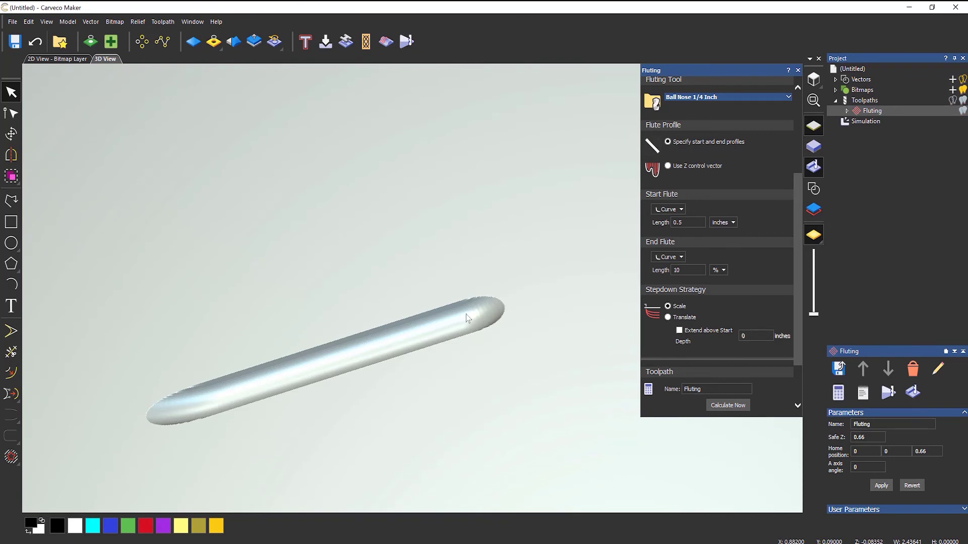
pyautogui.moveTo(404, 335)
pyautogui.mouseDown()
pyautogui.moveTo(426, 243)
pyautogui.moveTo(487, 308)
pyautogui.mouseUp()
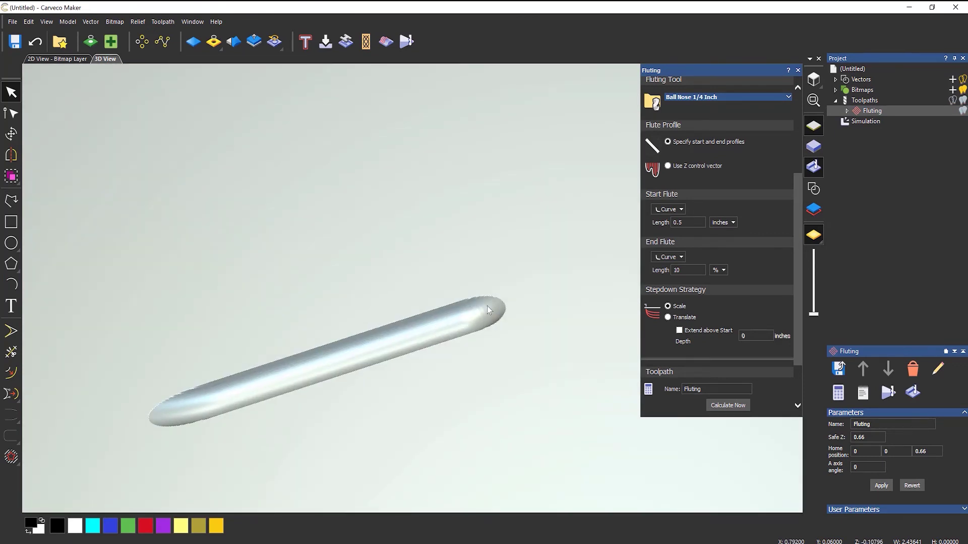
pyautogui.rightClick(863, 122)
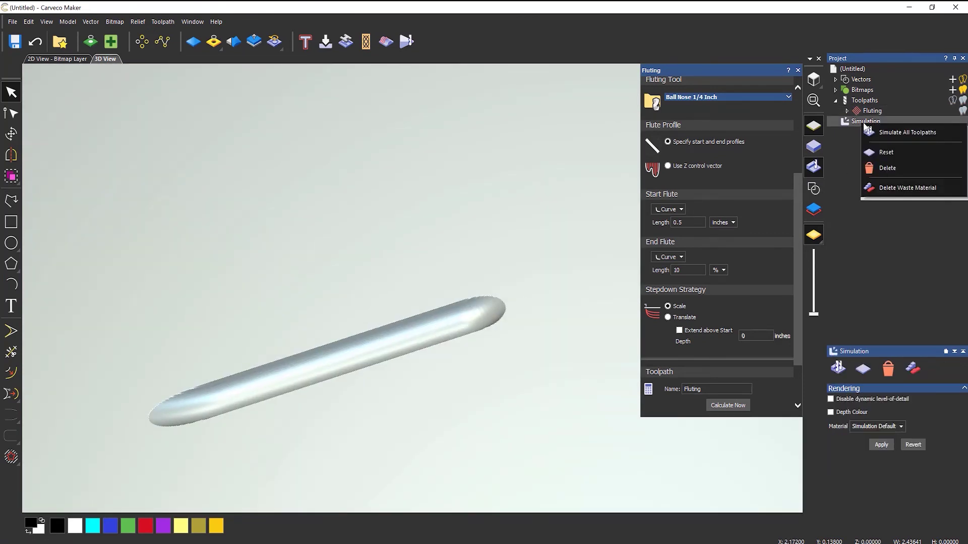
pyautogui.click(886, 169)
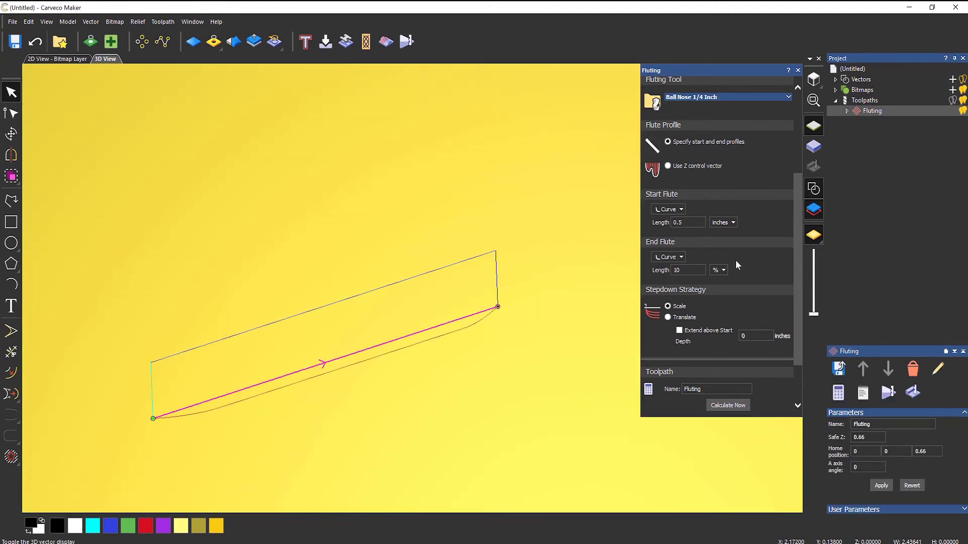
# - Set the End Flute length to 90% and recalculate the Fluting toolpath
pyautogui.doubleClick(691, 270)
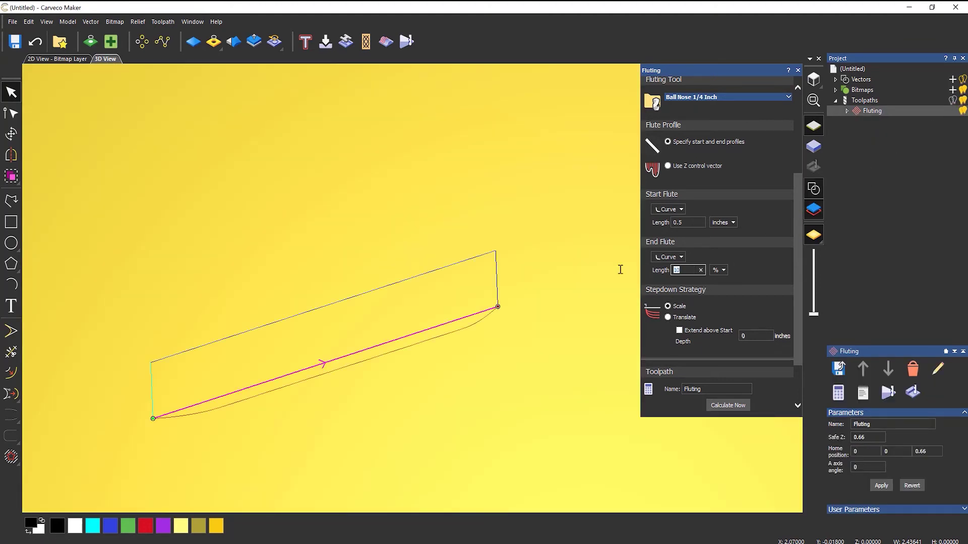
pyautogui.write('90')
pyautogui.click(721, 408)
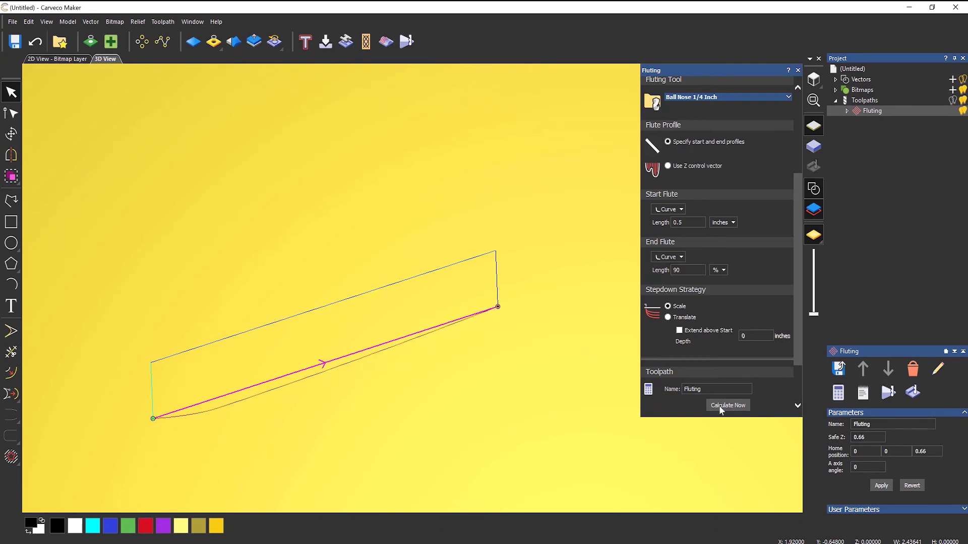
# - Simulate the recalculated tapered flute, then delete the simulation
pyautogui.rightClick(871, 111)
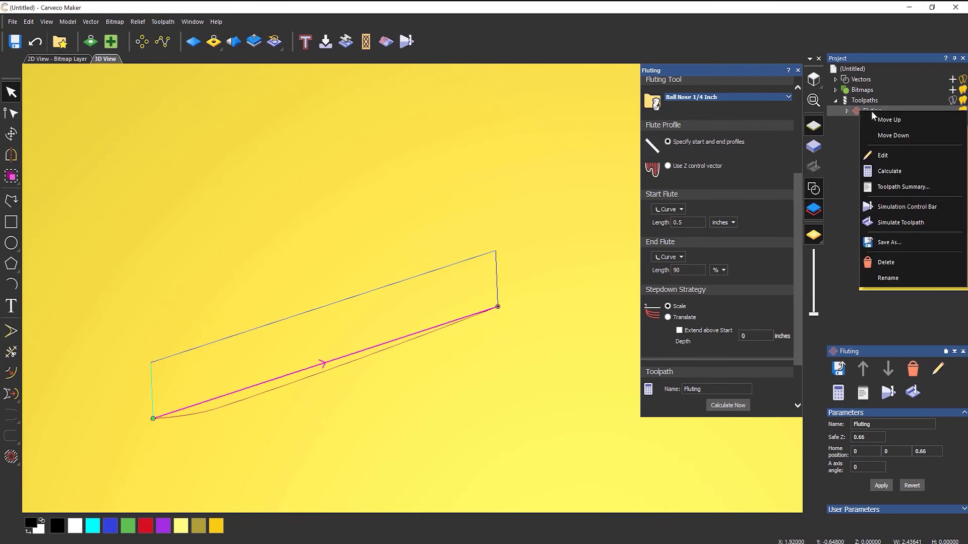
pyautogui.click(901, 222)
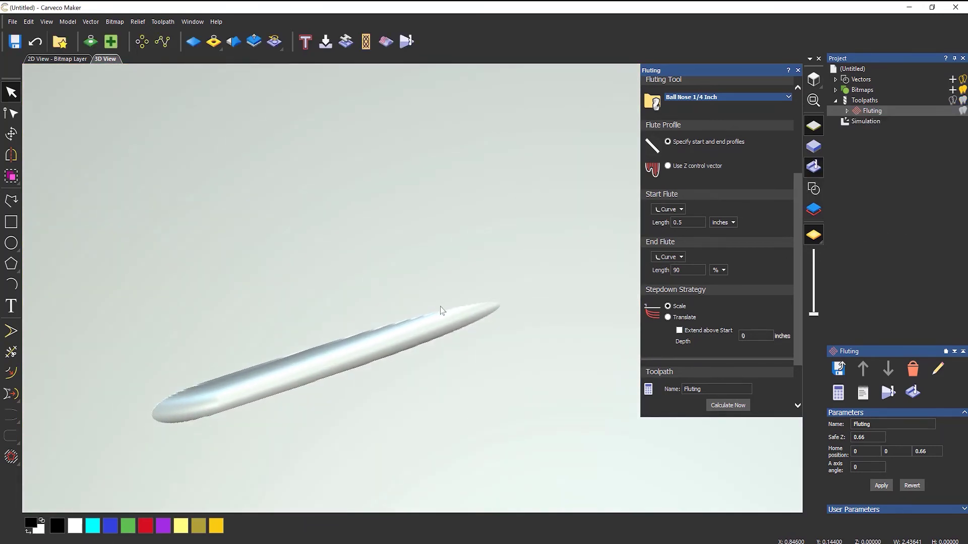
pyautogui.rightClick(863, 121)
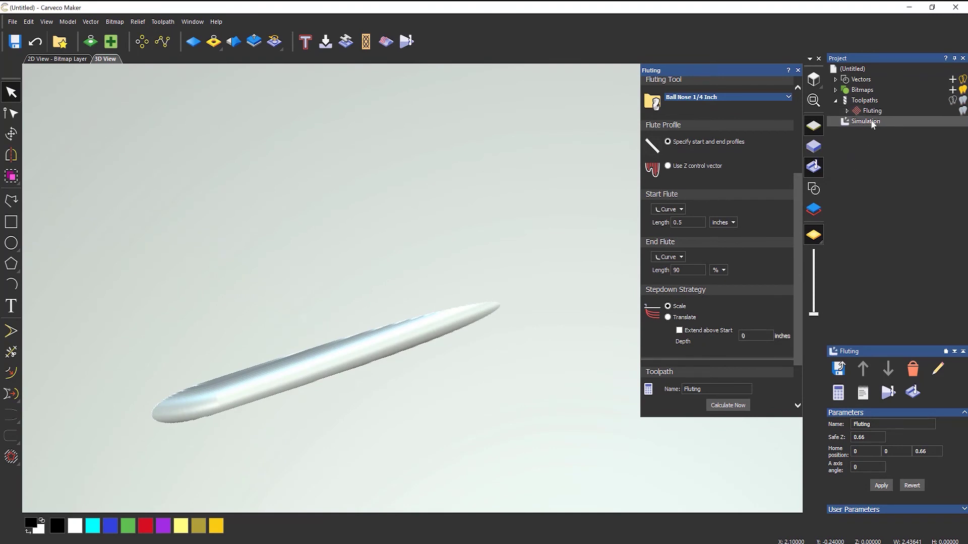
pyautogui.click(899, 165)
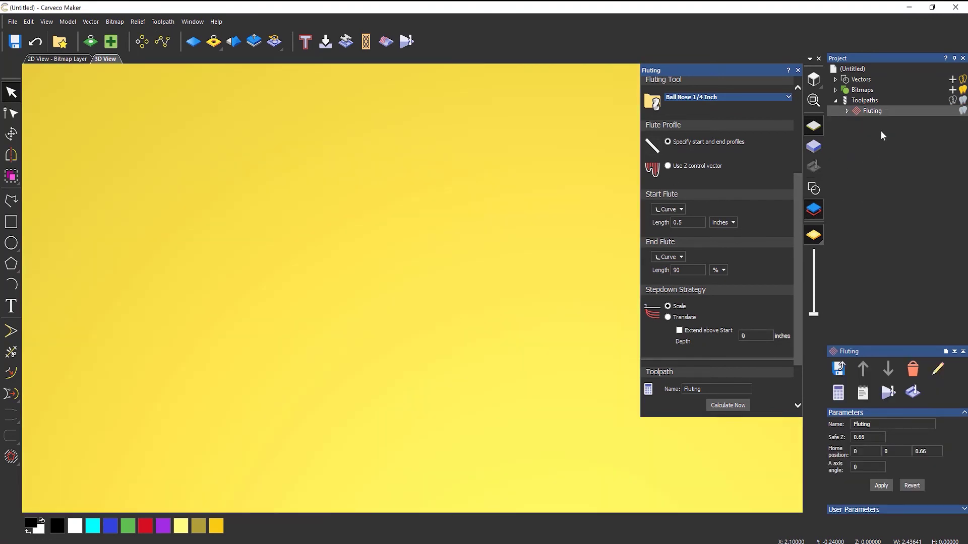
# - Make the Fluting toolpath visible in the 3D view and choose the Scale stepdown strategy
pyautogui.click(962, 110)
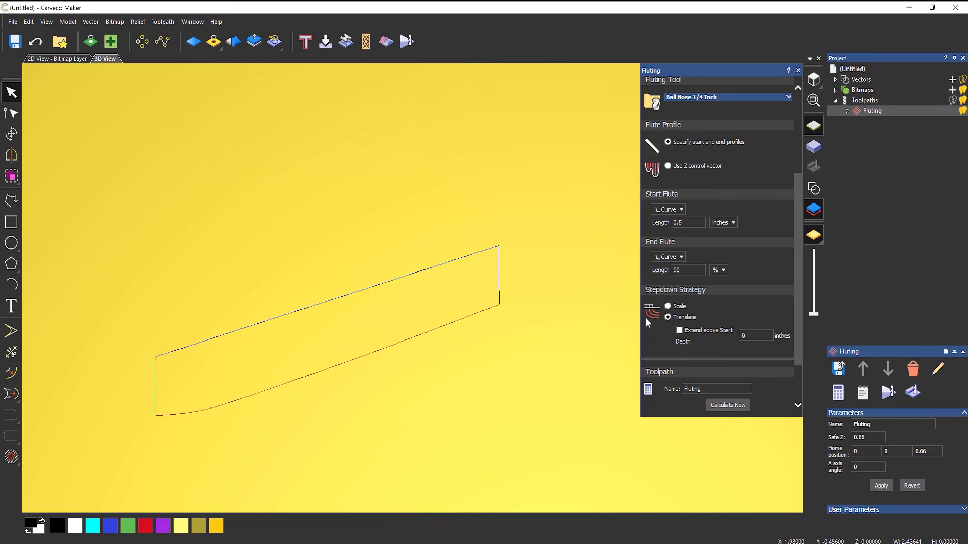
pyautogui.click(667, 308)
# - Draw a seven-point wavy smooth polyline, assign it as the Z control vector, and calculate
pyautogui.moveTo(801, 299); pyautogui.dragTo(800, 266)
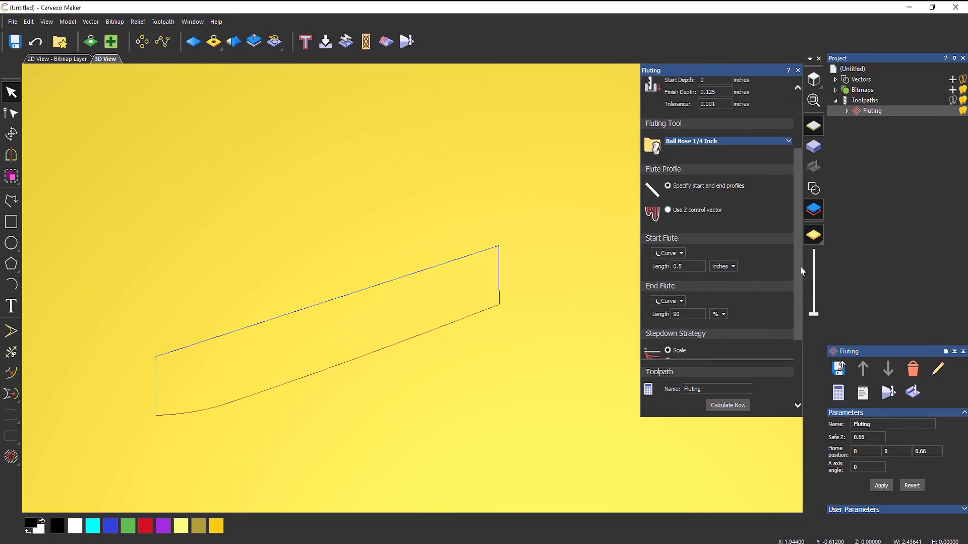
pyautogui.click(669, 211)
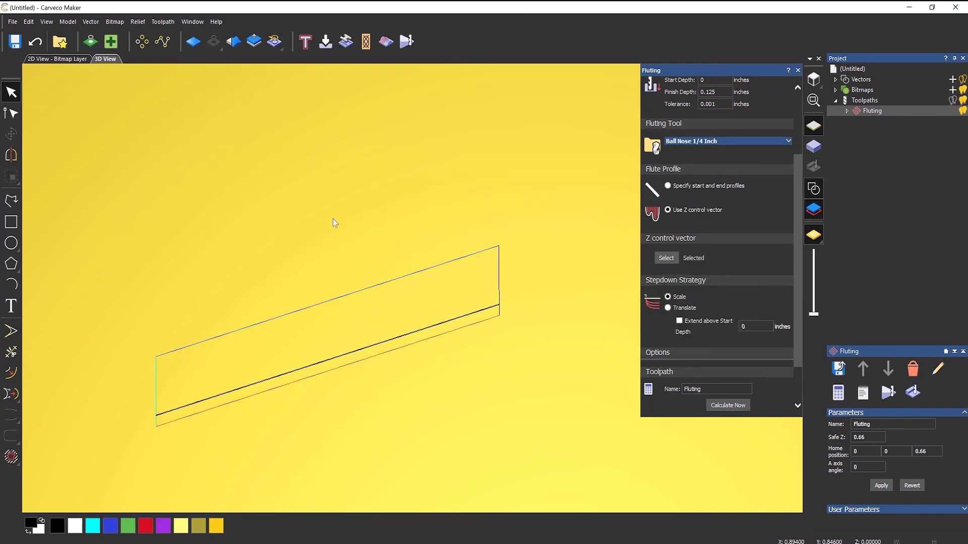
pyautogui.click(11, 200)
pyautogui.click(131, 286)
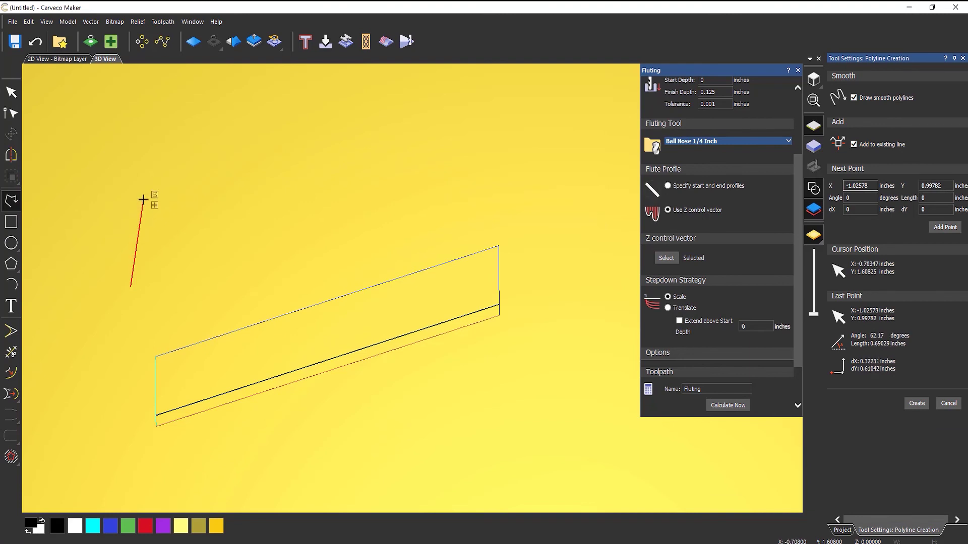
pyautogui.click(143, 199)
pyautogui.click(209, 224)
pyautogui.click(237, 167)
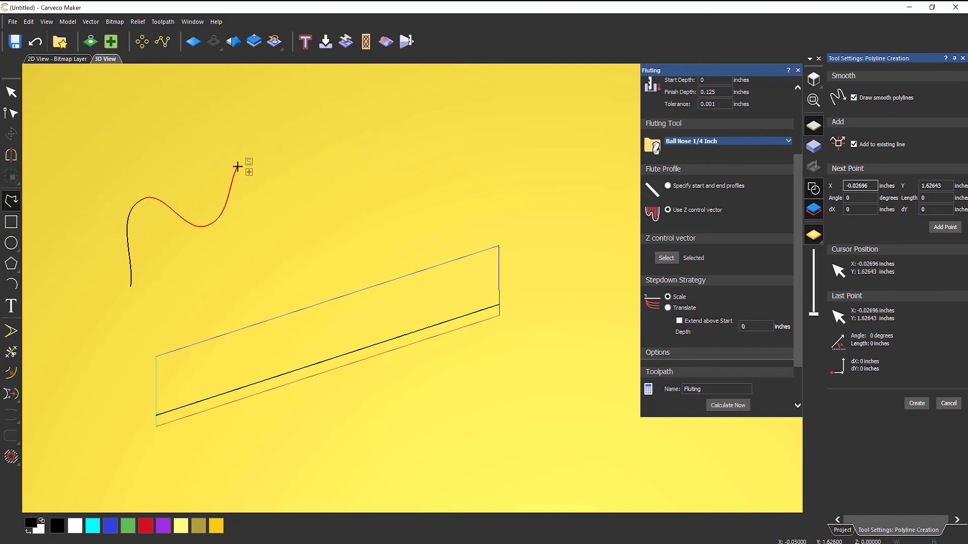
pyautogui.click(319, 193)
pyautogui.click(328, 133)
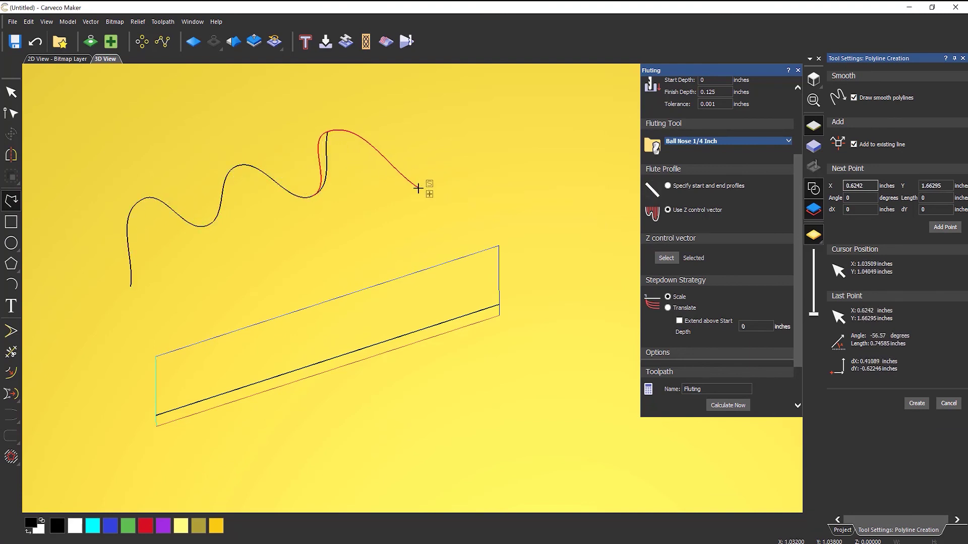
pyautogui.click(416, 184)
pyautogui.rightClick(426, 181)
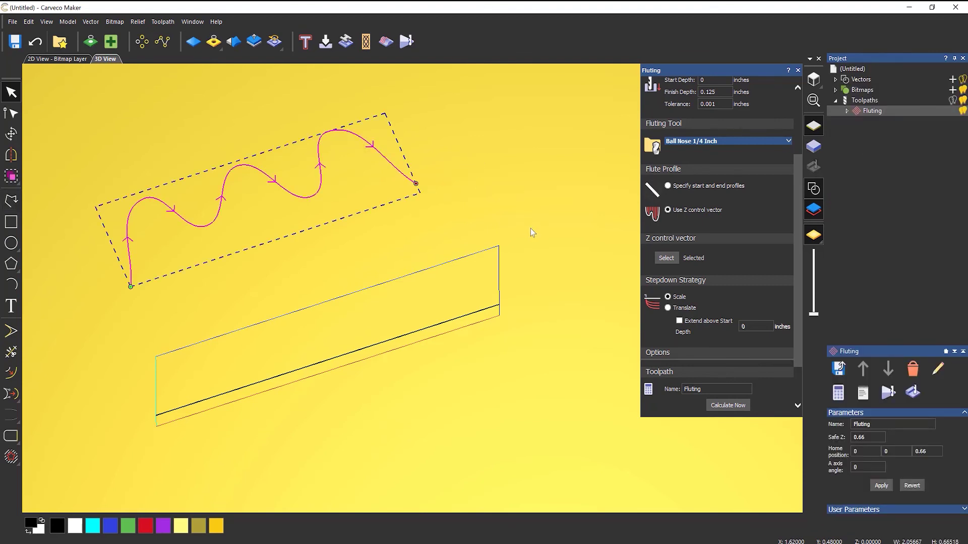
pyautogui.click(666, 258)
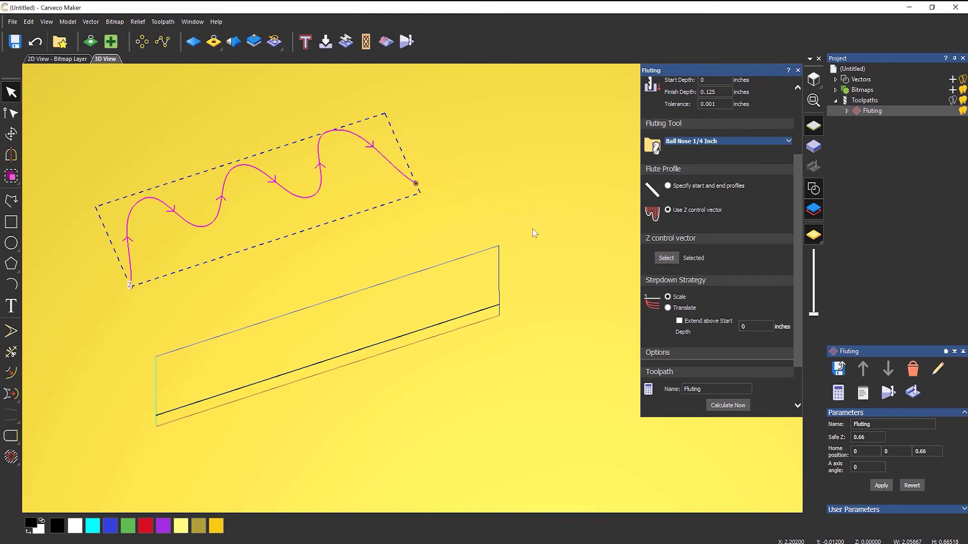
pyautogui.click(727, 406)
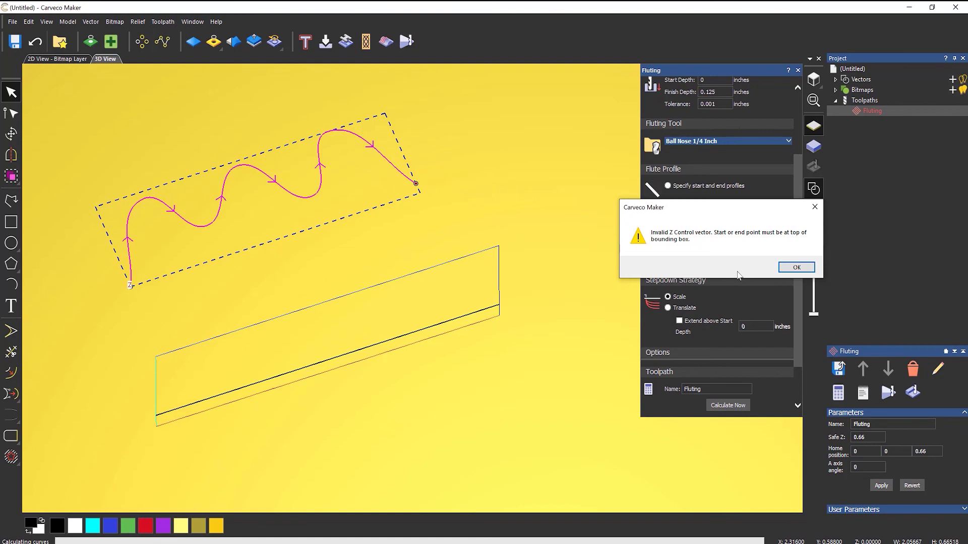
# - Dismiss the warning, mirror the curve about its vertical centre, reselect the line, and recalculate
pyautogui.click(795, 267)
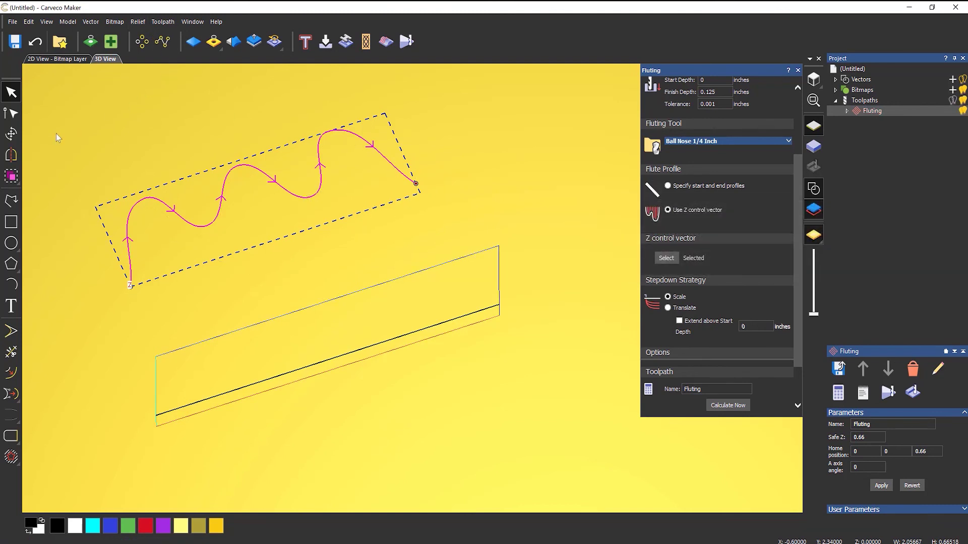
pyautogui.click(12, 155)
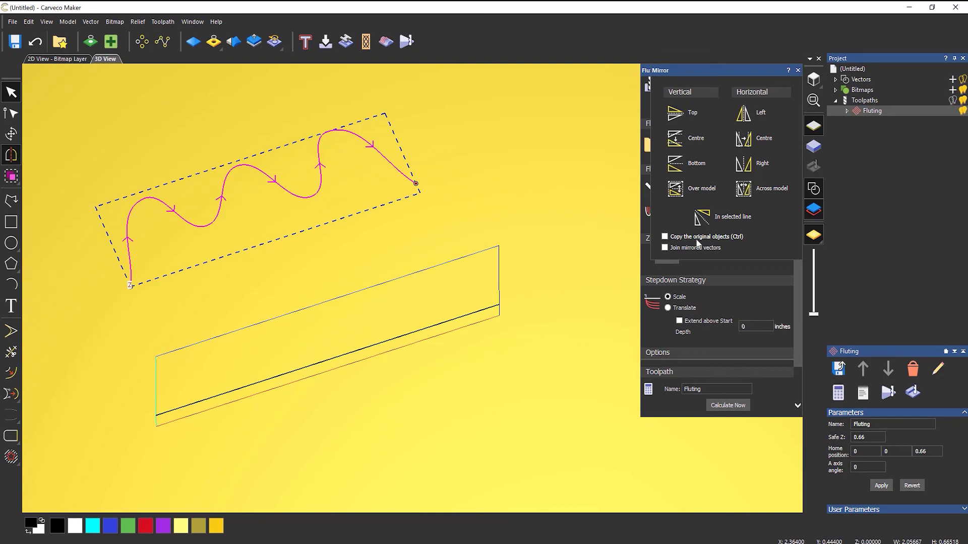
pyautogui.click(679, 141)
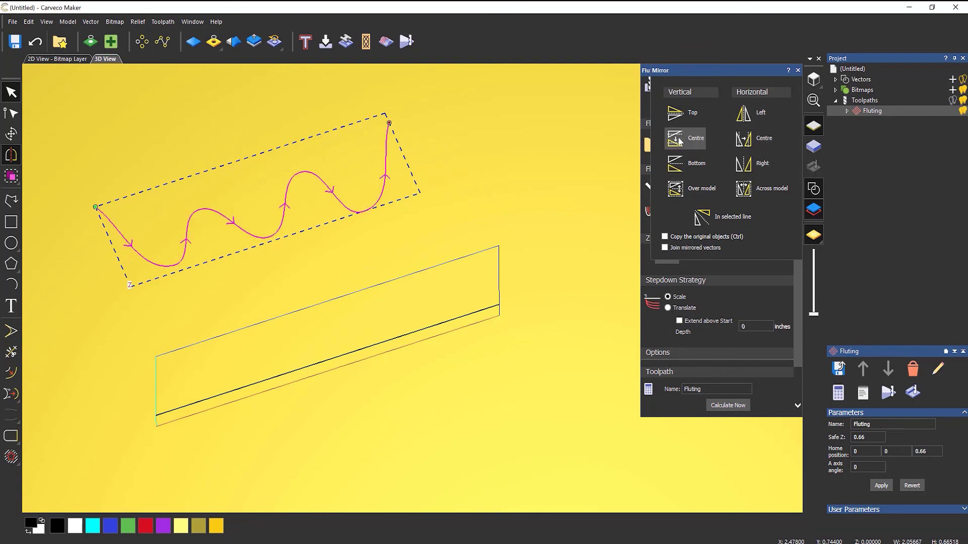
pyautogui.click(797, 70)
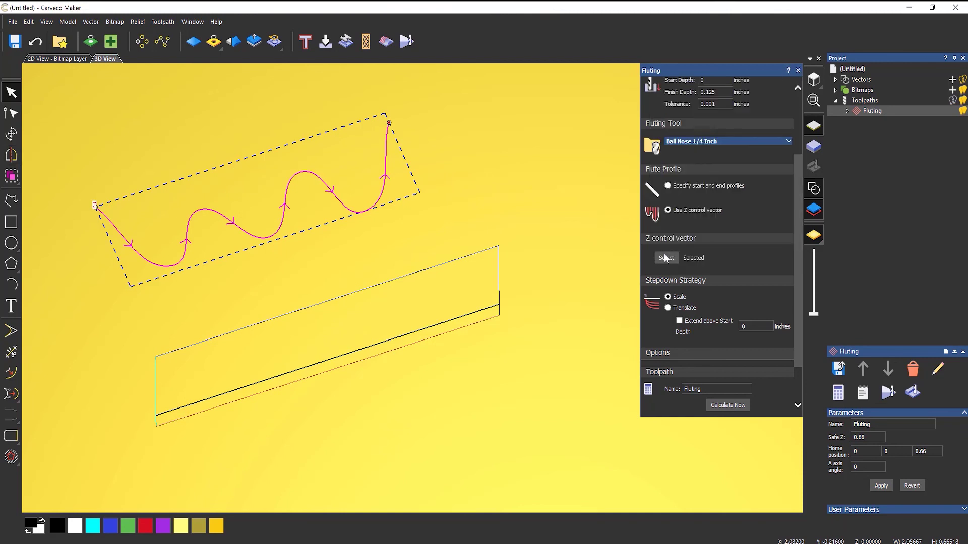
pyautogui.click(329, 359)
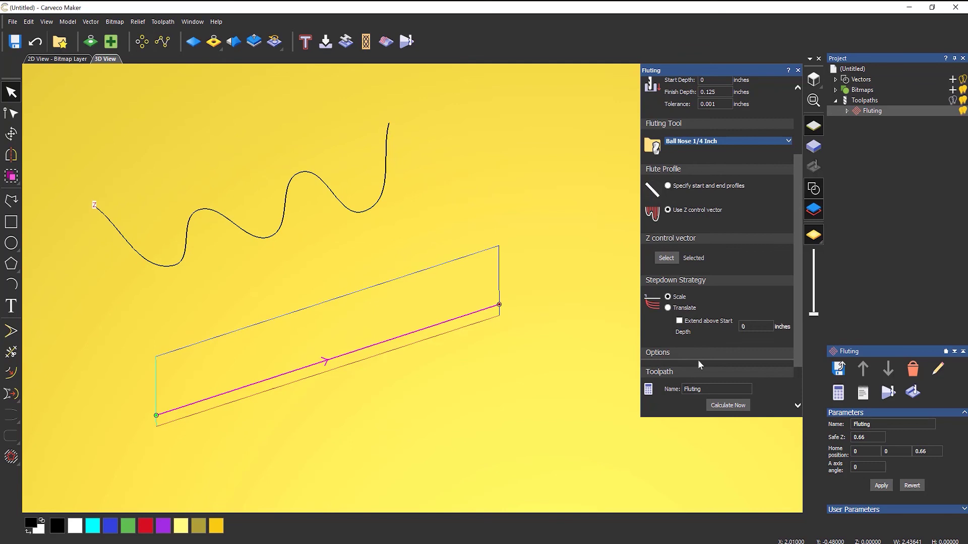
pyautogui.click(728, 406)
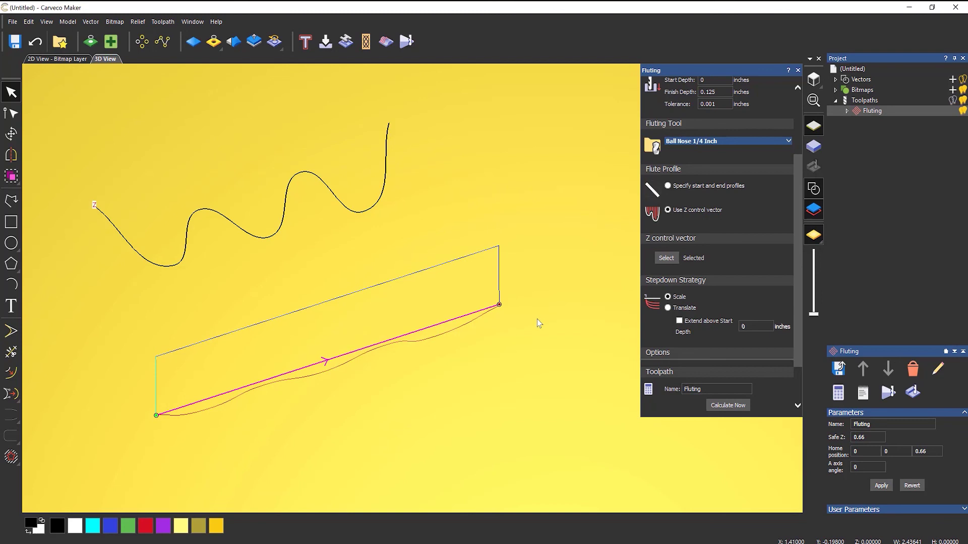
# - Simulate the Fluting toolpath and orbit to view the swelling, narrowing ball-nose groove
pyautogui.rightClick(862, 112)
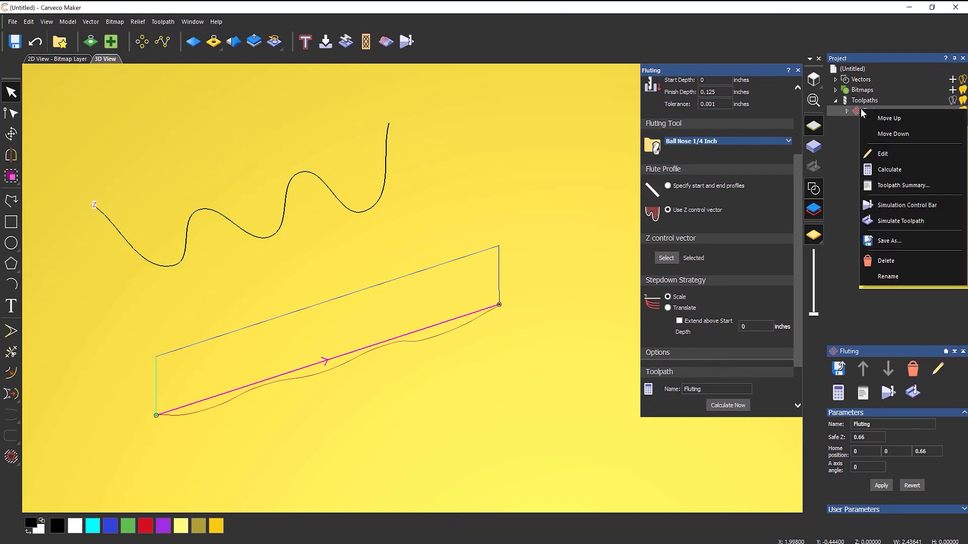
pyautogui.click(904, 222)
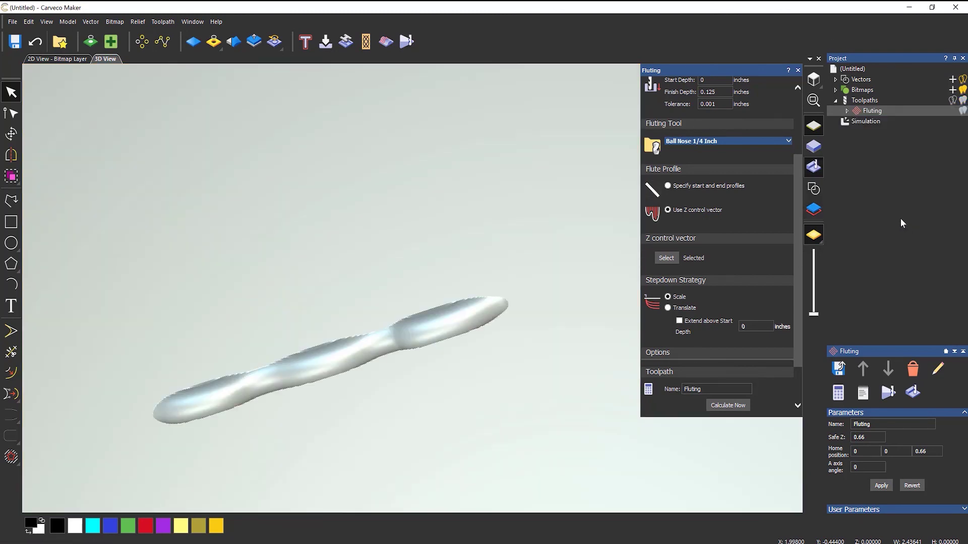
pyautogui.moveTo(517, 271); pyautogui.dragTo(503, 453)
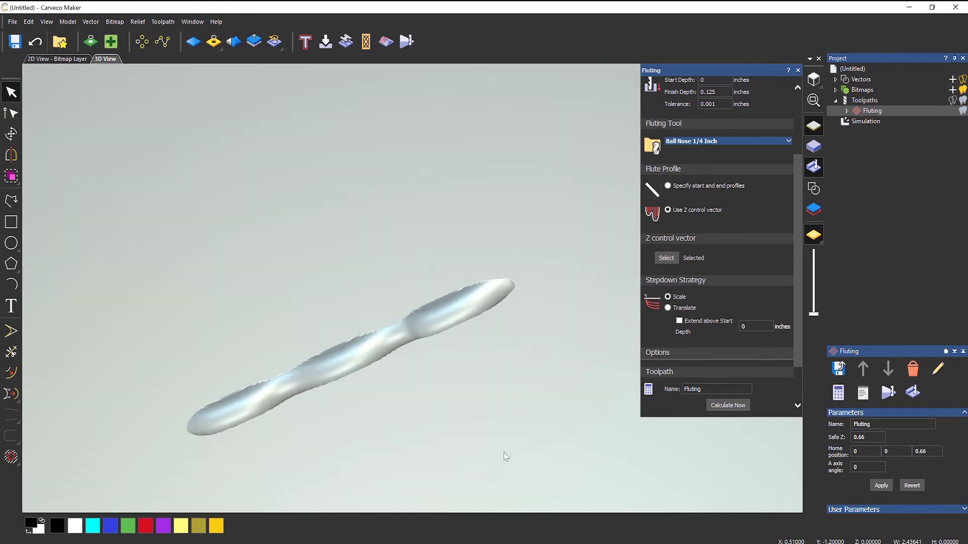